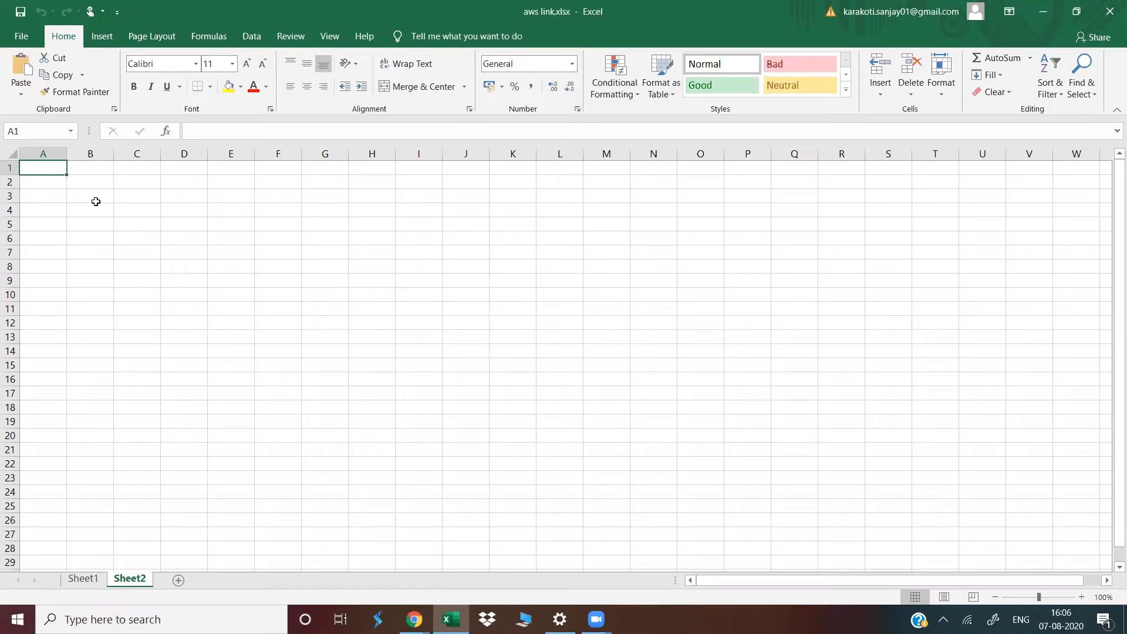
Enter the column heading Products in cell B4, correcting its first letter to a capital P
{"action": "left_click", "coordinate": [92, 209]}
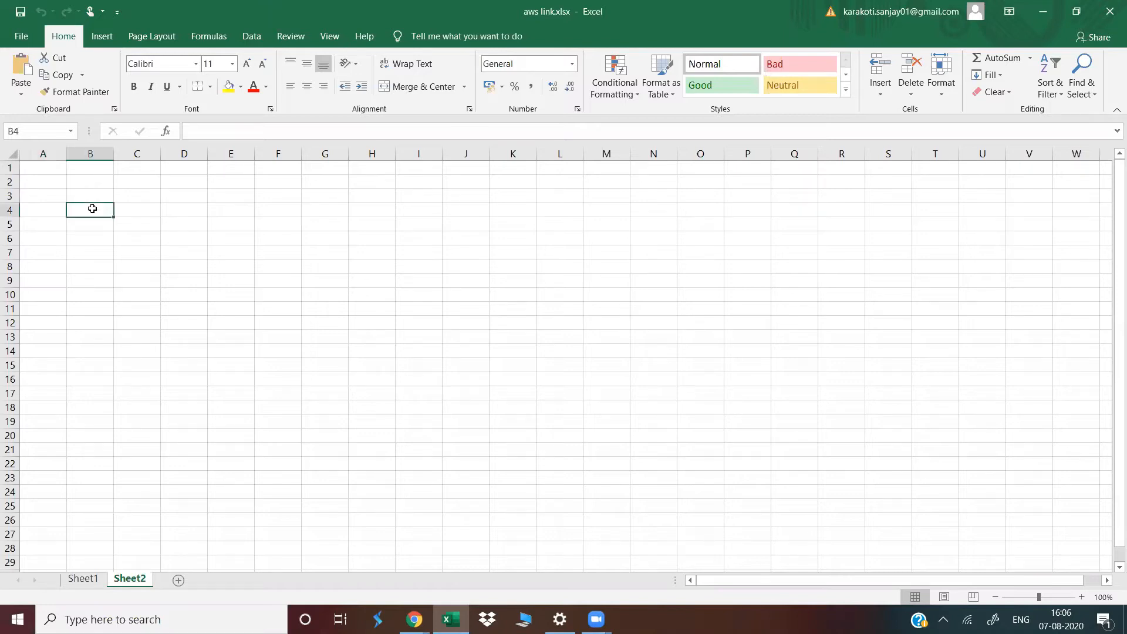
{"action": "type", "text": "{roducts"}
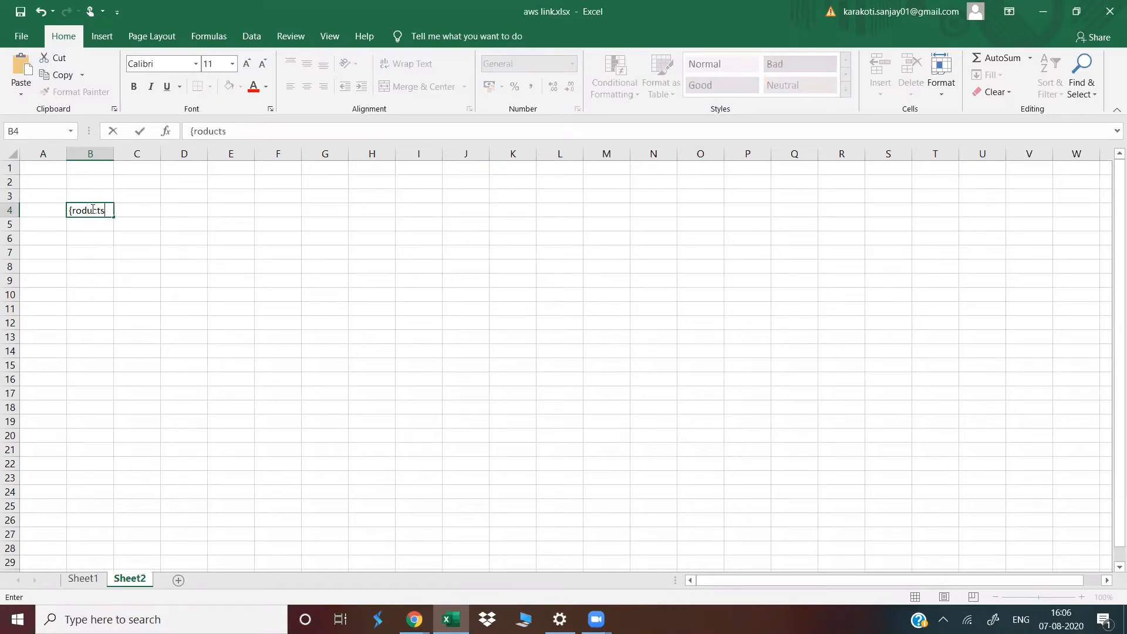
{"action": "key", "text": "Return"}
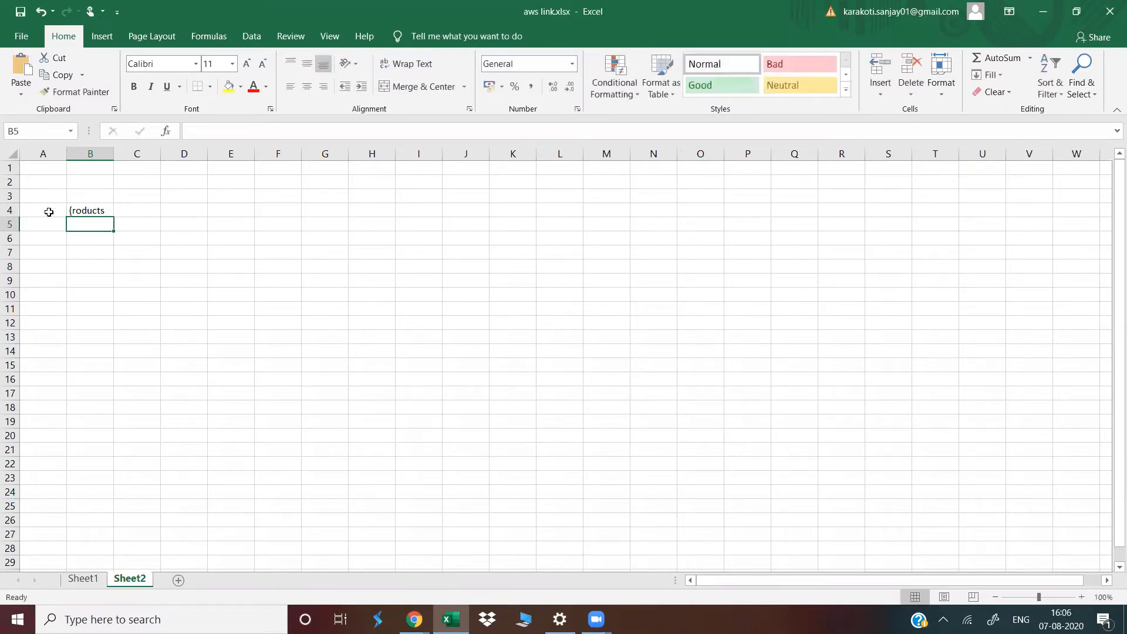
{"action": "key", "text": "Up"}
{"action": "key", "text": "Up"}
{"action": "key", "text": "Up"}
{"action": "key", "text": "Up"}
{"action": "left_click", "coordinate": [73, 211]}
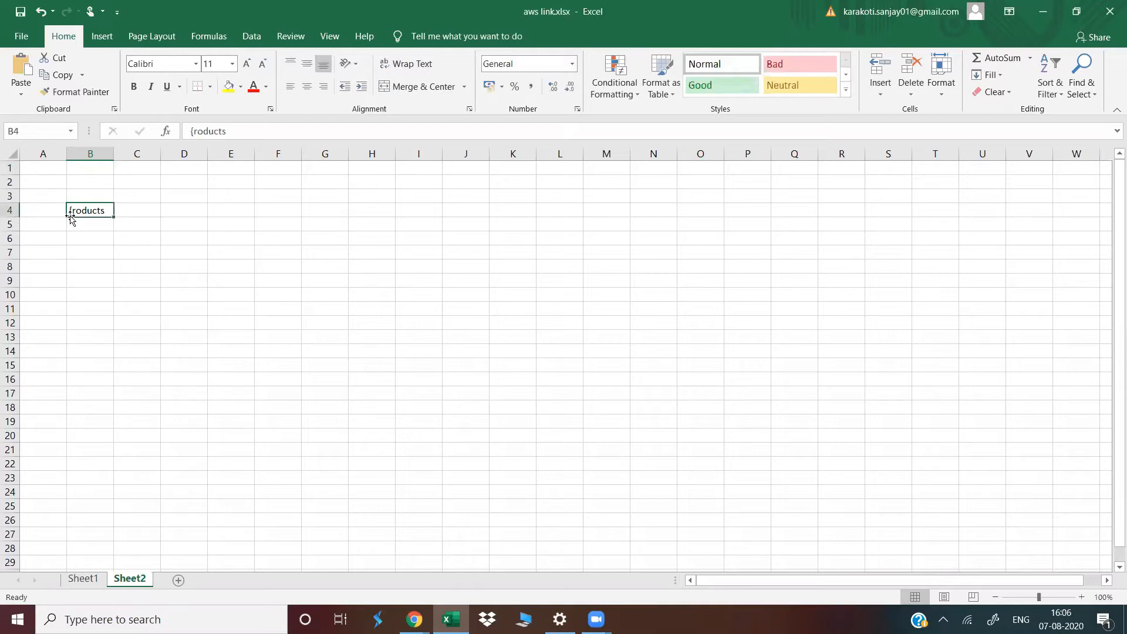
{"action": "left_click", "coordinate": [195, 128]}
{"action": "key", "text": "BackSpace"}
{"action": "type", "text": "P"}
List the products Shoes, Laptop and Dress in cells B6 to B8
{"action": "left_click", "coordinate": [99, 236]}
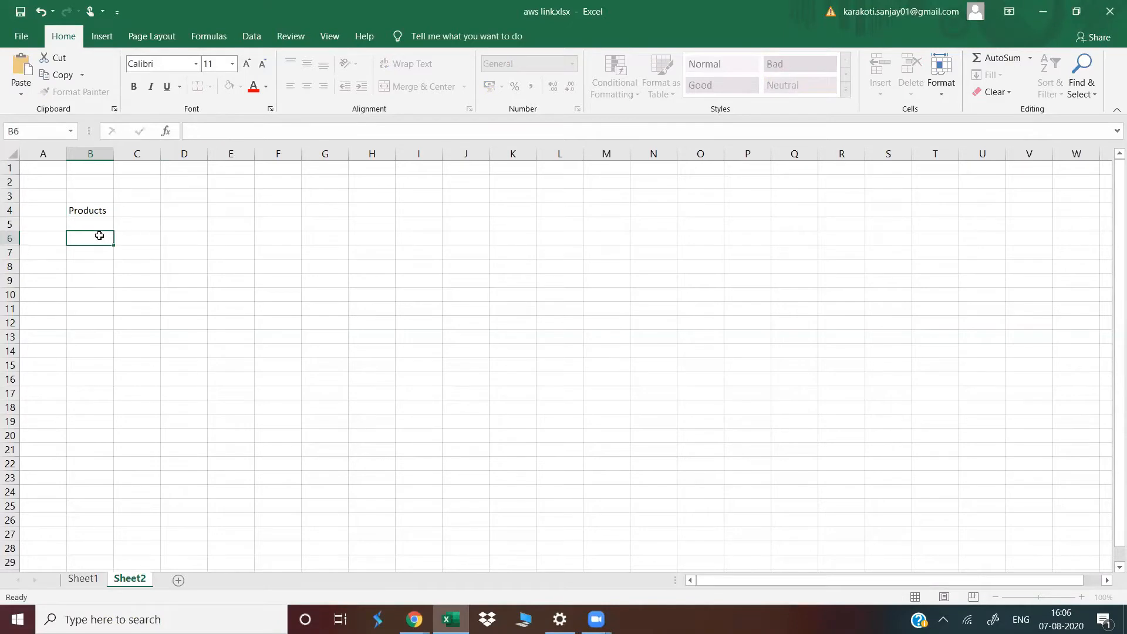
{"action": "type", "text": "Shoes"}
{"action": "key", "text": "Return"}
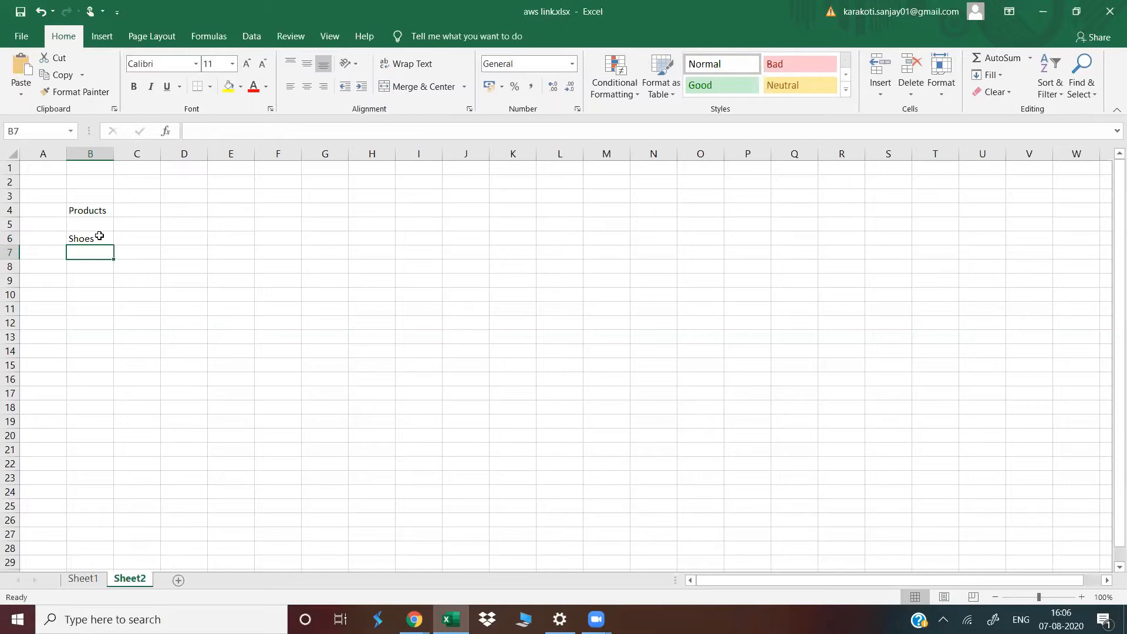
{"action": "type", "text": "Laptop"}
{"action": "key", "text": "Return"}
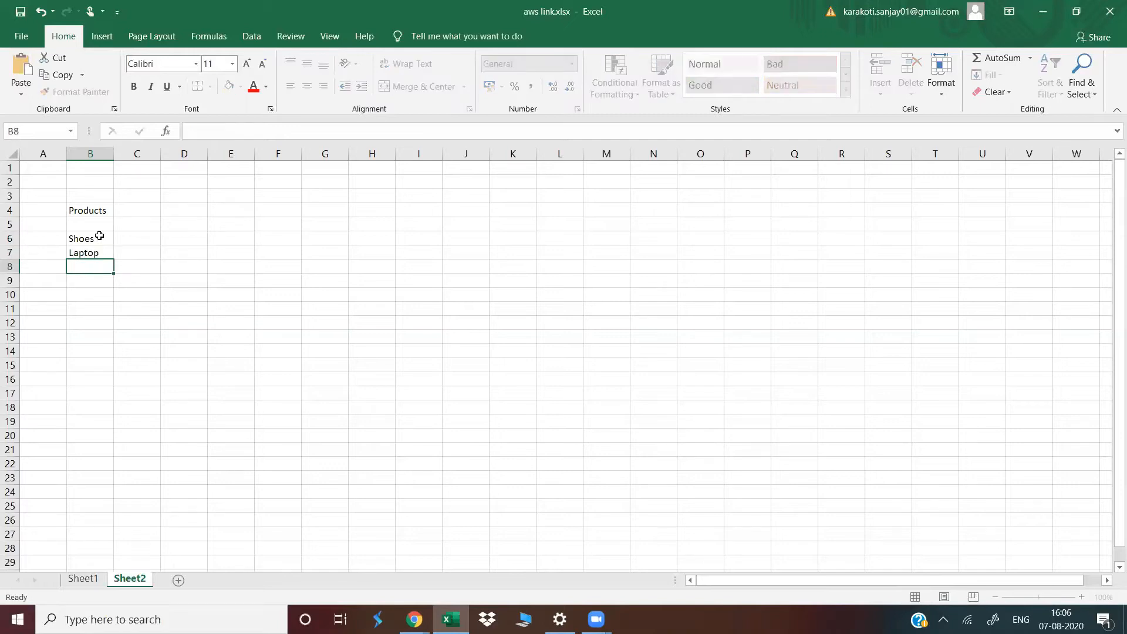
{"action": "type", "text": "Dress"}
{"action": "key", "text": "Return"}
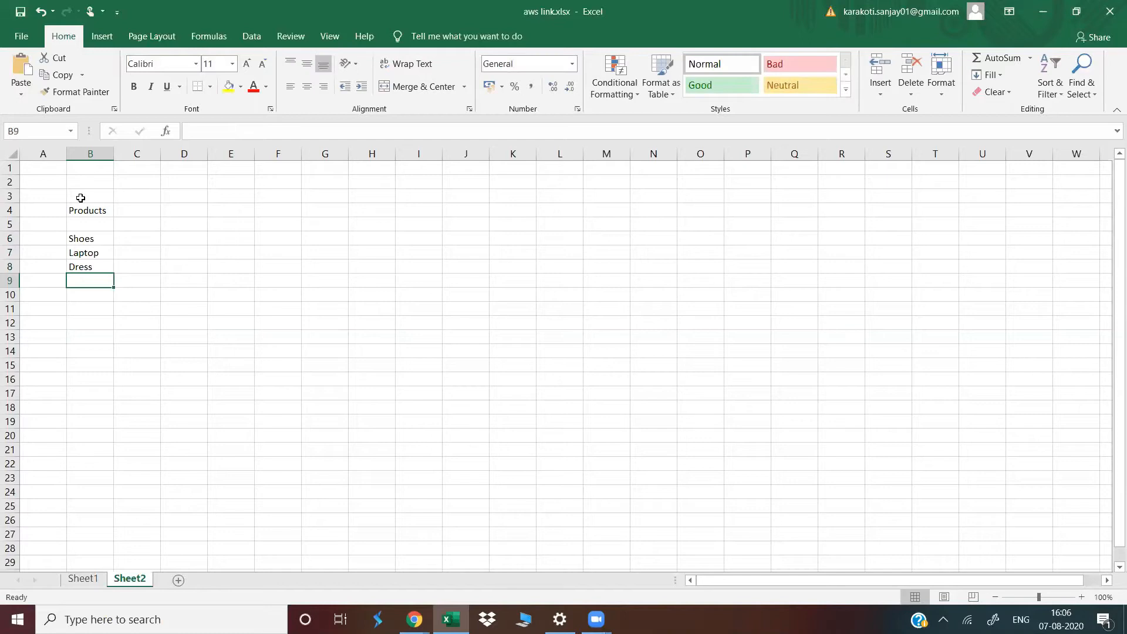
Add Mobile, Notebook and Water bottle in cells B9 to B11 and fit column B's width to its contents
{"action": "type", "text": "Mobile"}
{"action": "key", "text": "Return"}
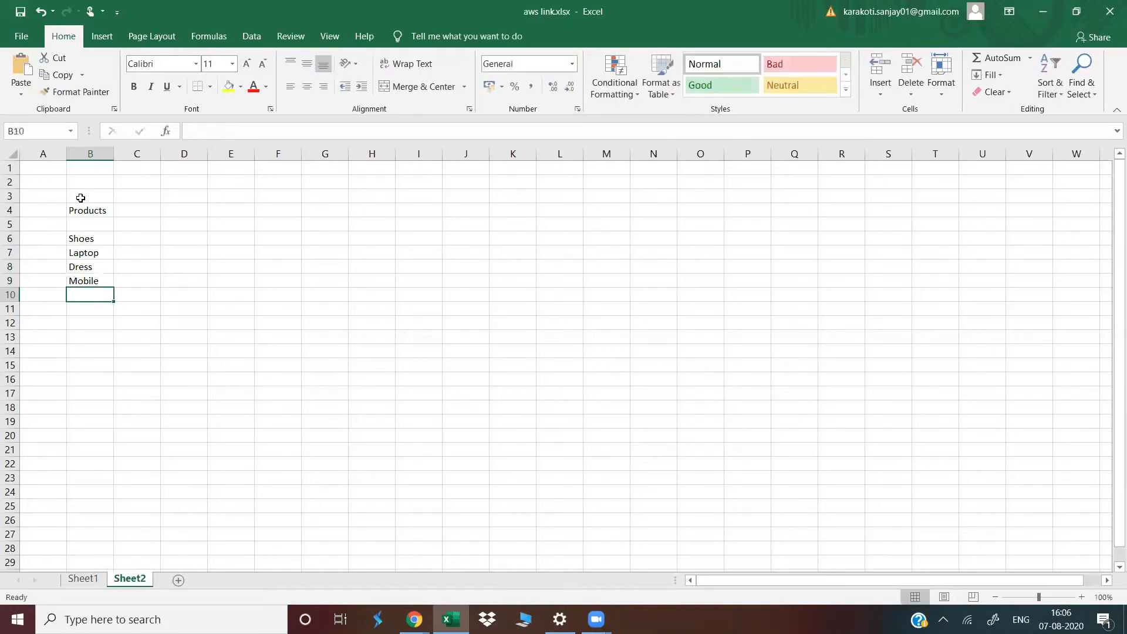
{"action": "type", "text": "Notebook"}
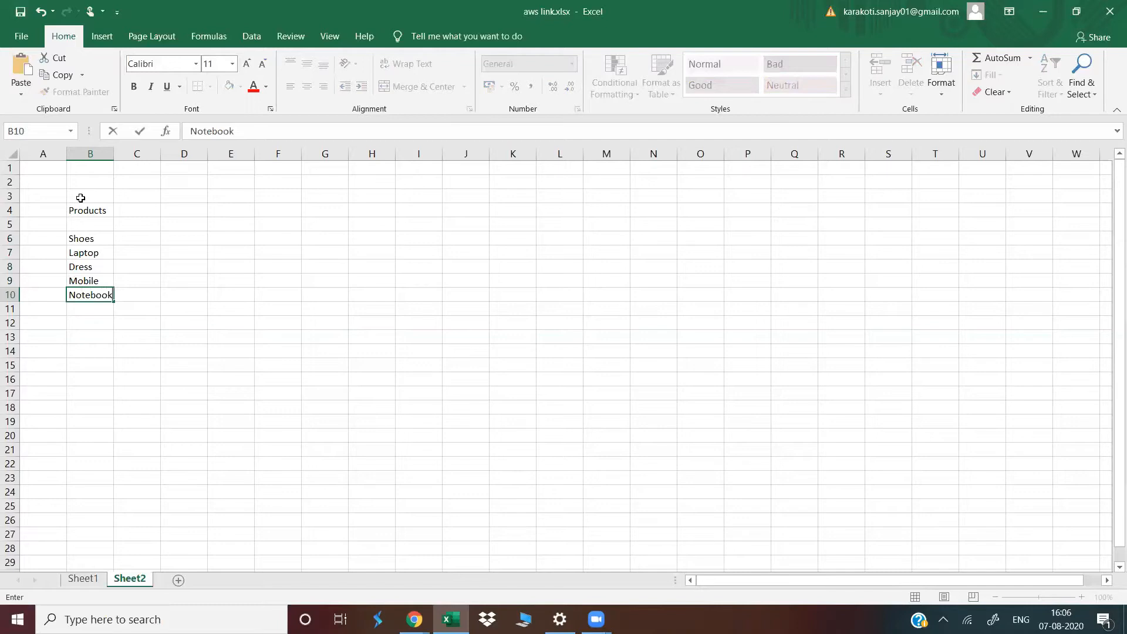
{"action": "key", "text": "Return"}
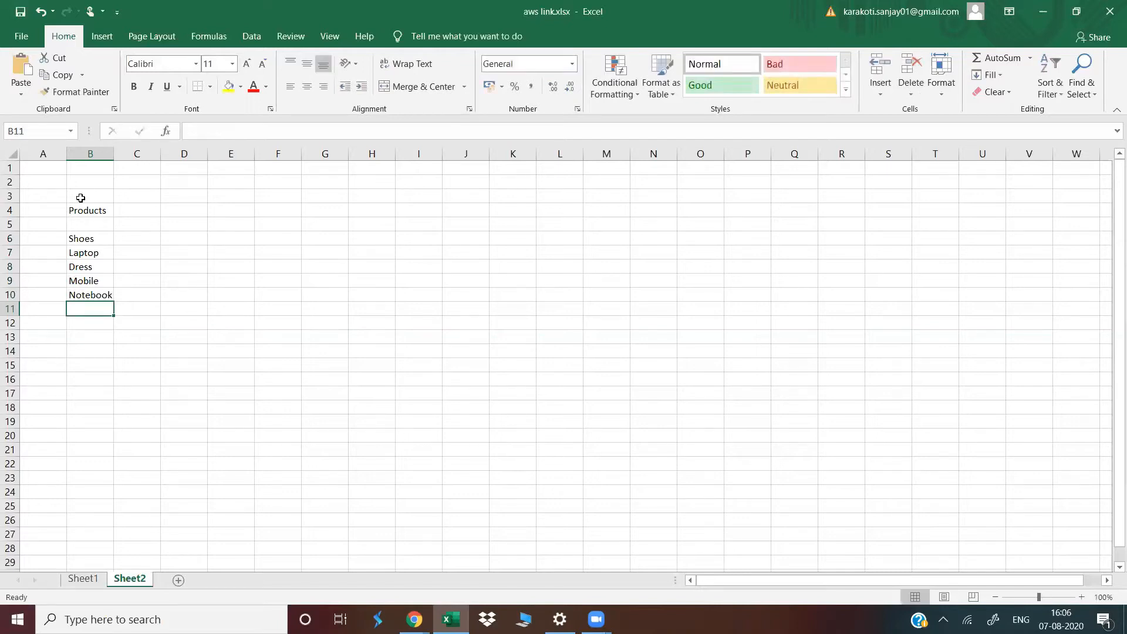
{"action": "type", "text": "Water "}
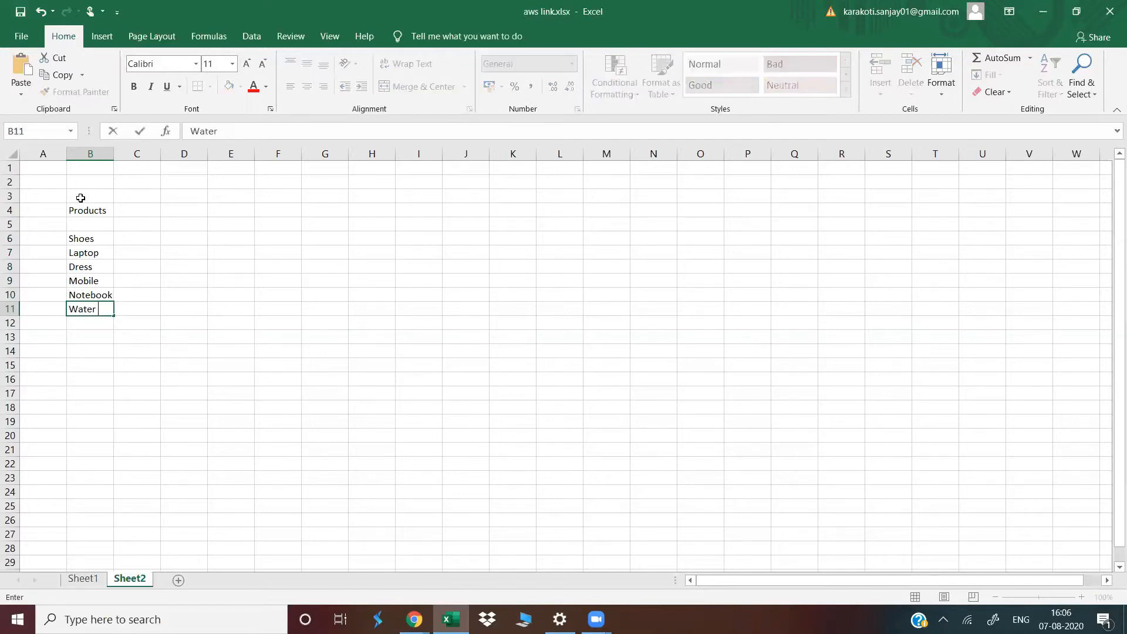
{"action": "type", "text": "bottle"}
{"action": "key", "text": "Return"}
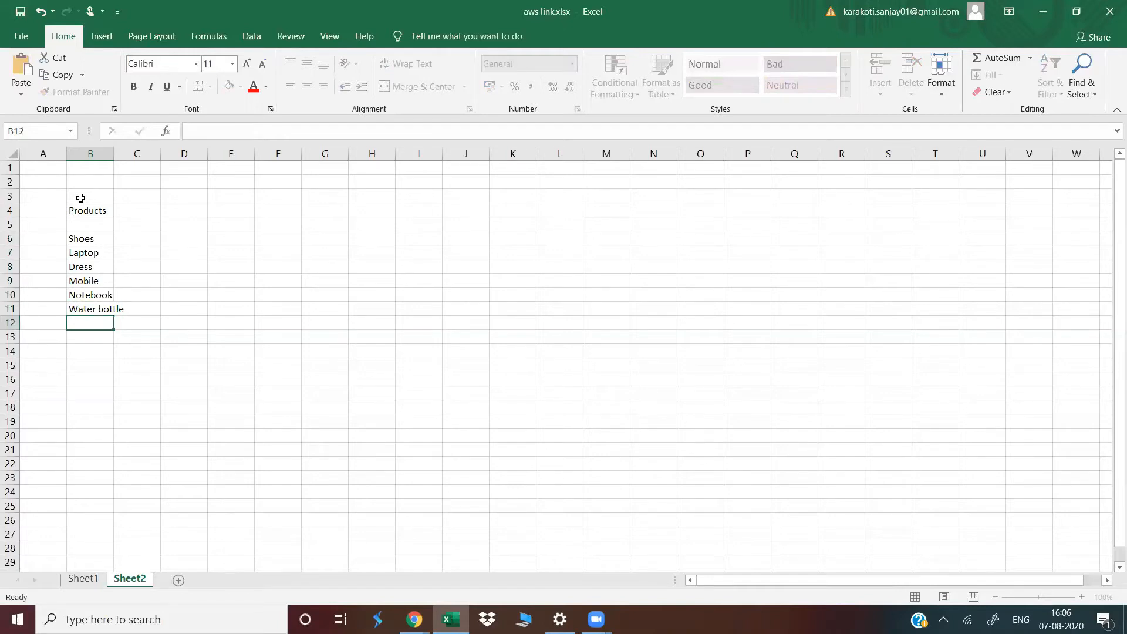
{"action": "double_click", "coordinate": [113, 154]}
{"action": "left_click", "coordinate": [98, 368]}
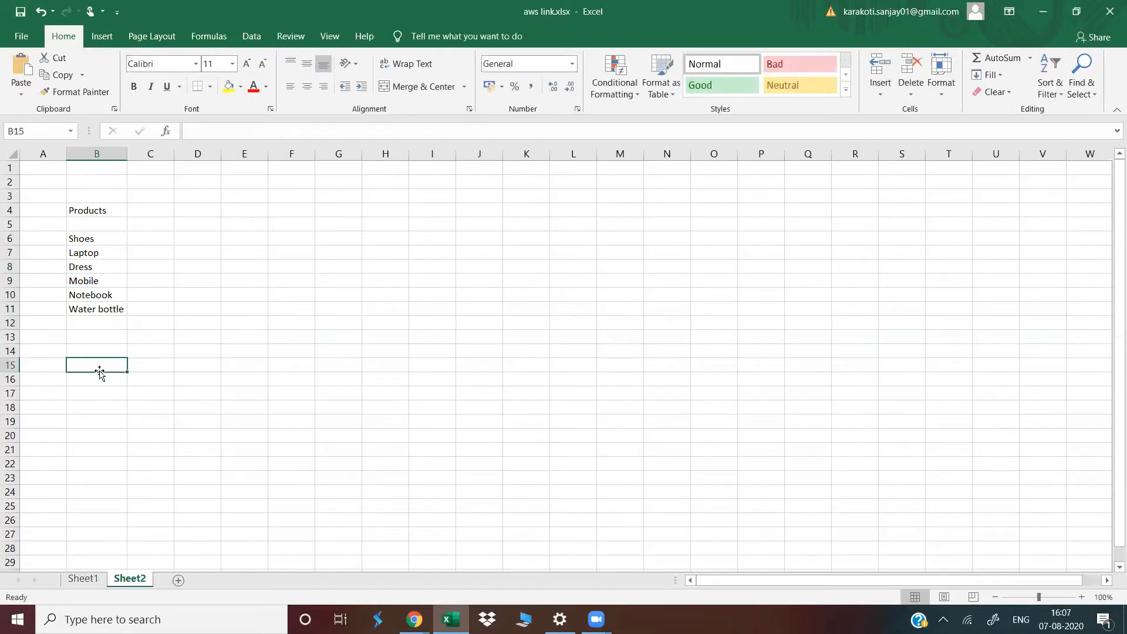
{"action": "left_click", "coordinate": [159, 236]}
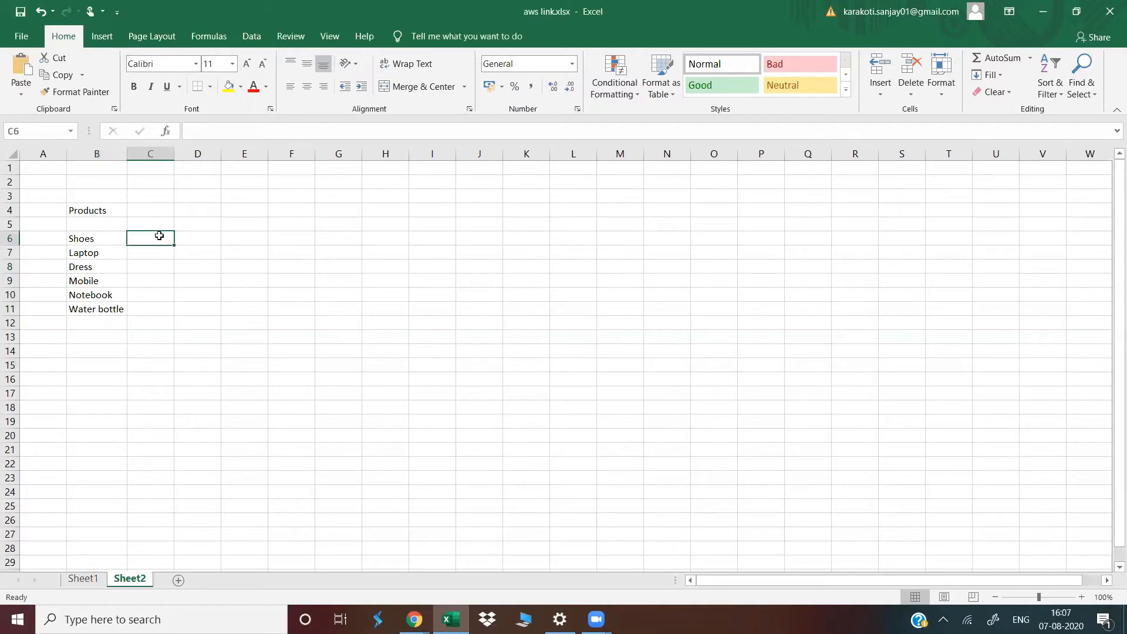
{"action": "left_click", "coordinate": [165, 212]}
{"action": "type", "text": "Code"}
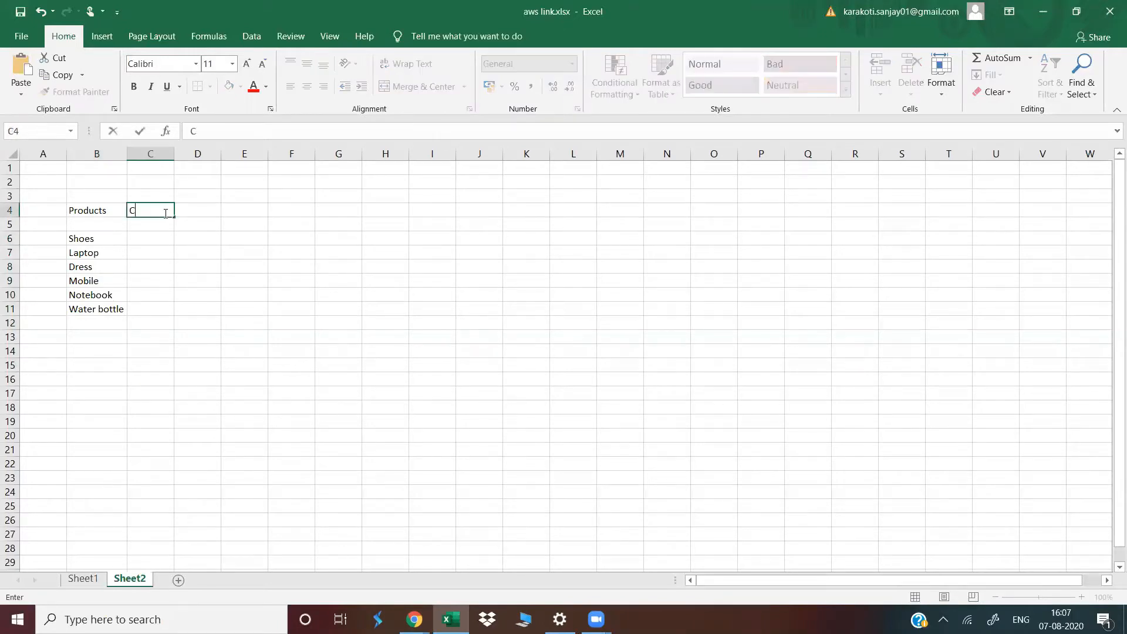
{"action": "key", "text": "Return"}
{"action": "key", "text": "Return"}
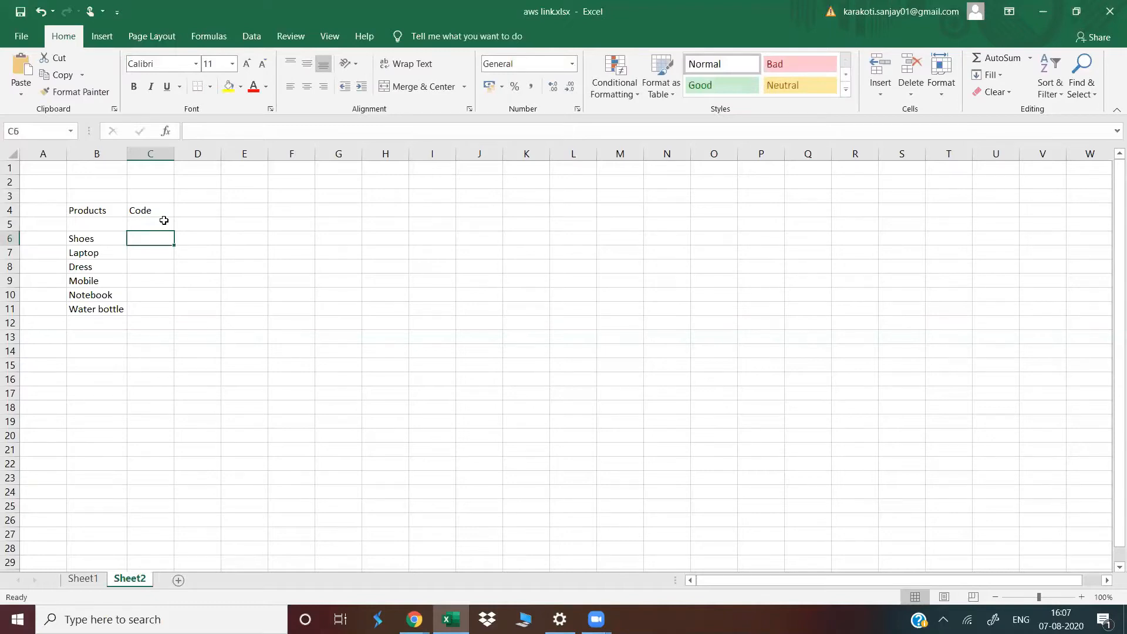
{"action": "key", "text": "Up"}
{"action": "key", "text": "Up"}
{"action": "key", "text": "Delete"}
Enter 2500 for Shoes, 35000 for Laptop and 1200 for Dress in cells C6 to C8
{"action": "left_click", "coordinate": [152, 240]}
{"action": "type", "text": "2500"}
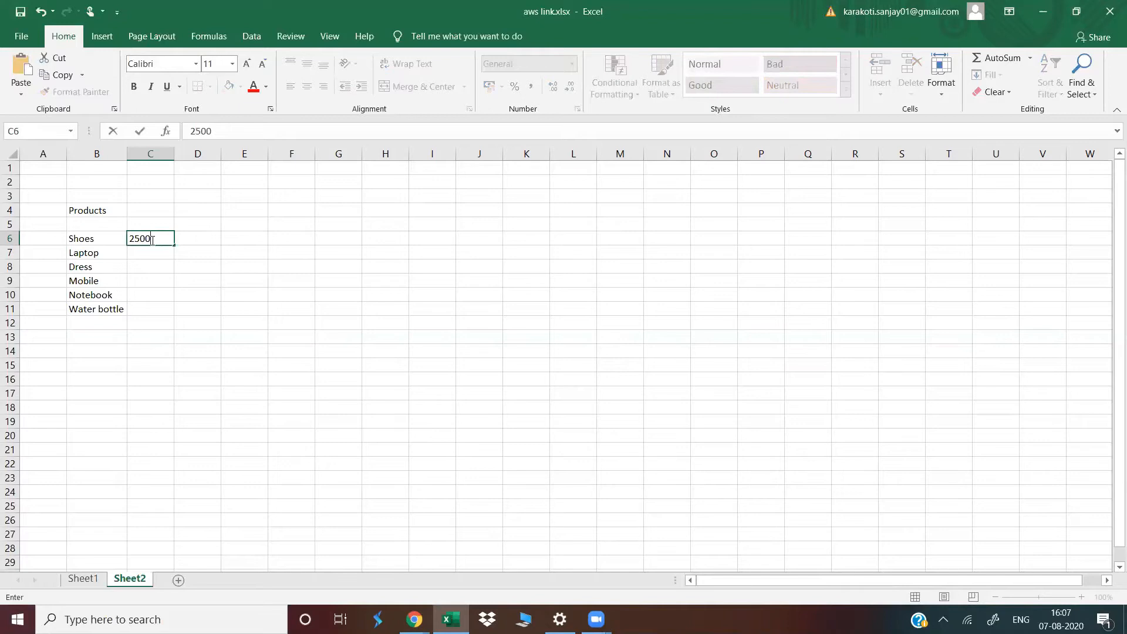
{"action": "key", "text": "Return"}
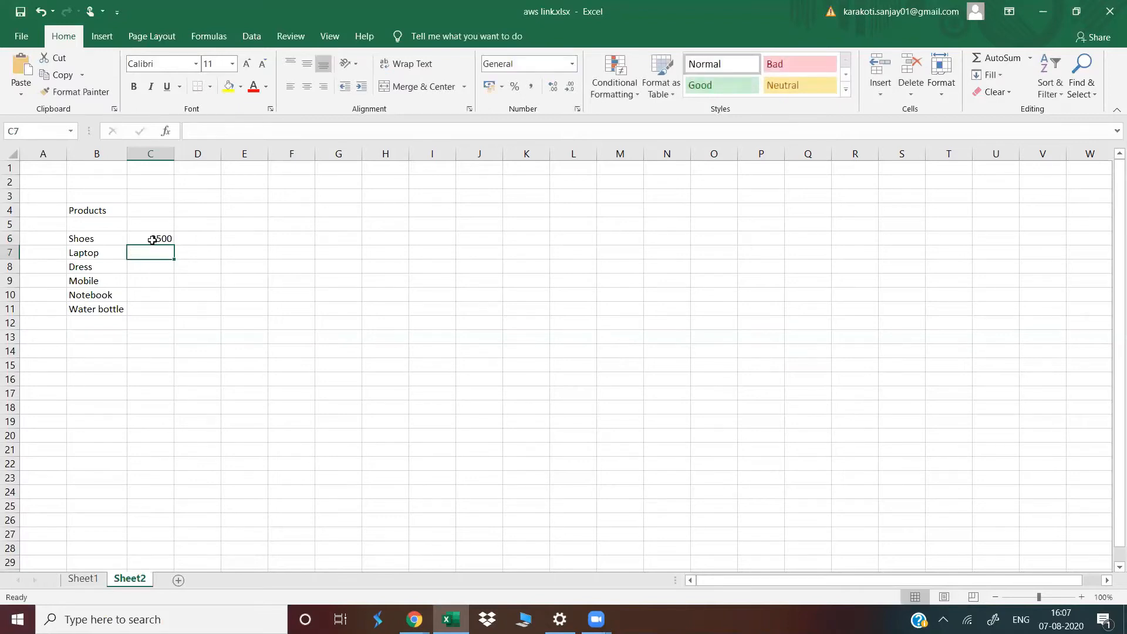
{"action": "type", "text": "35000"}
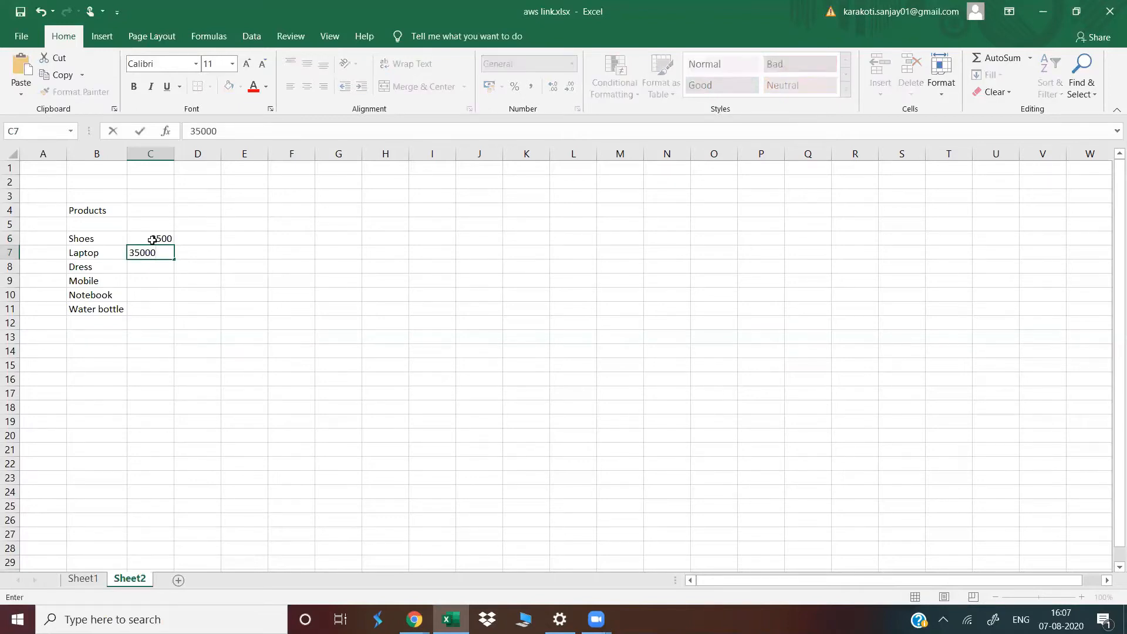
{"action": "key", "text": "Return"}
{"action": "type", "text": "1200"}
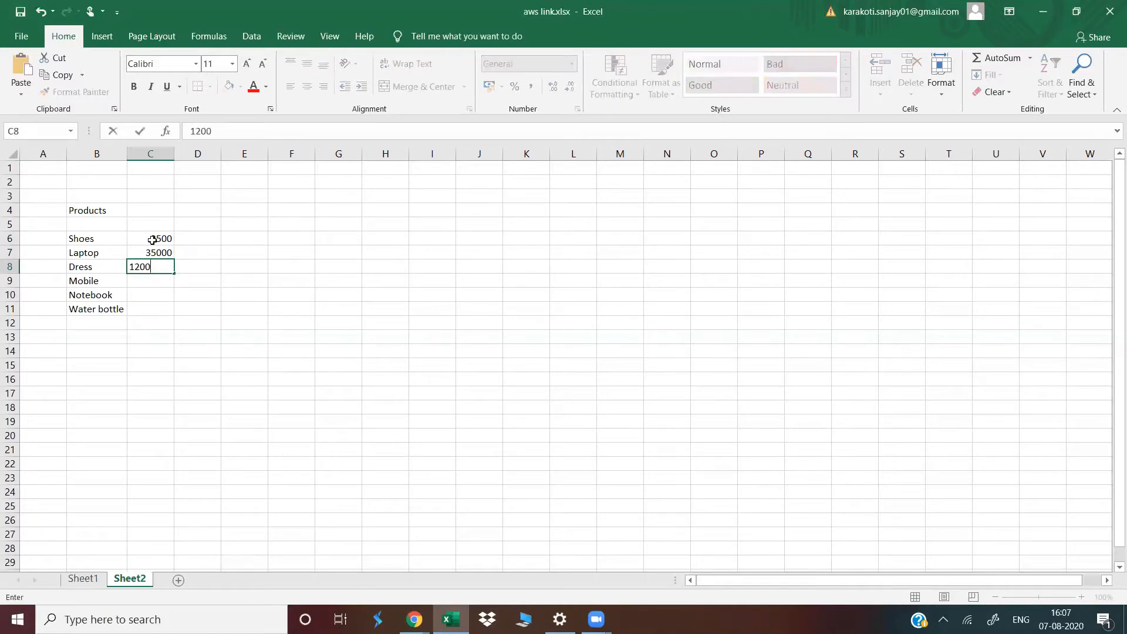
{"action": "key", "text": "Return"}
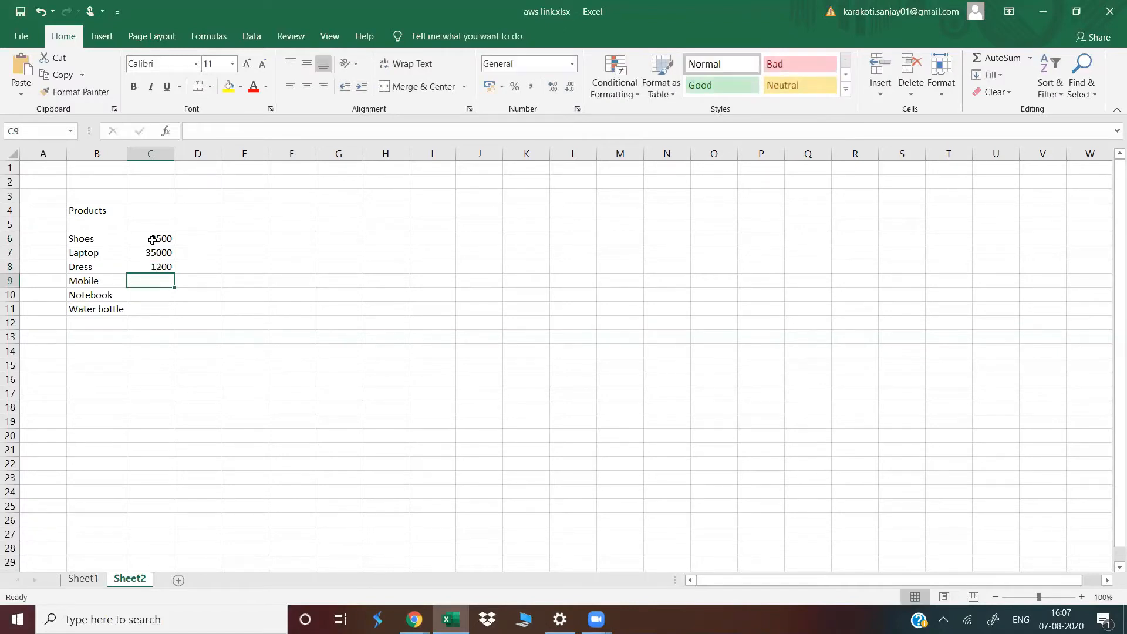
Enter 13500 for Mobile, 65 for Notebook and 15 for Water bottle in cells C9 to C11
{"action": "type", "text": "13500"}
{"action": "key", "text": "Return"}
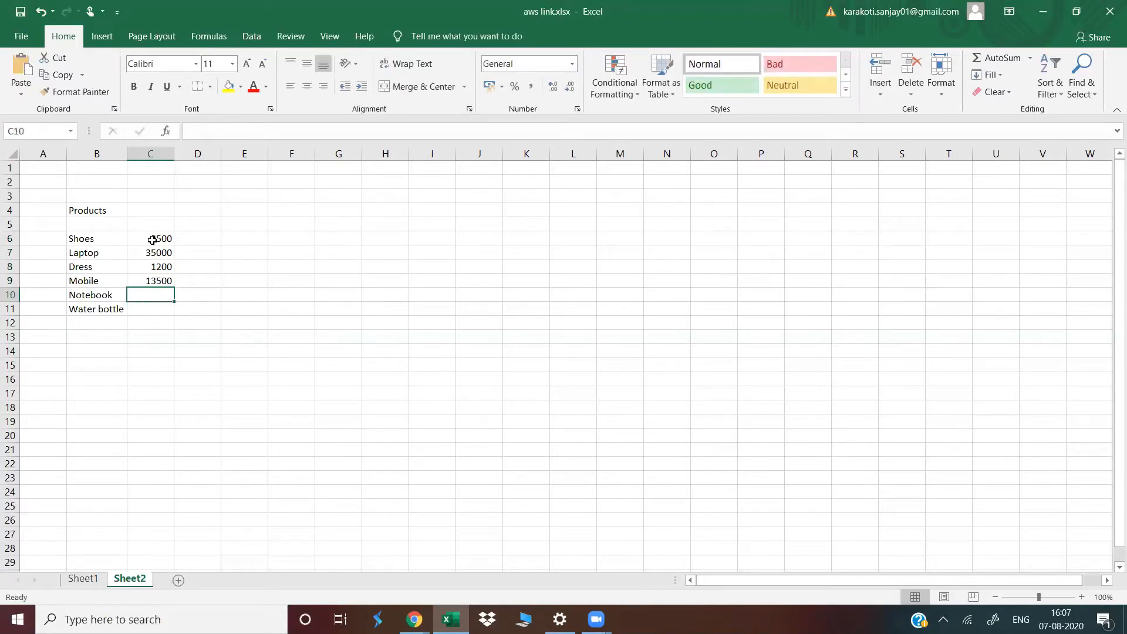
{"action": "type", "text": "65"}
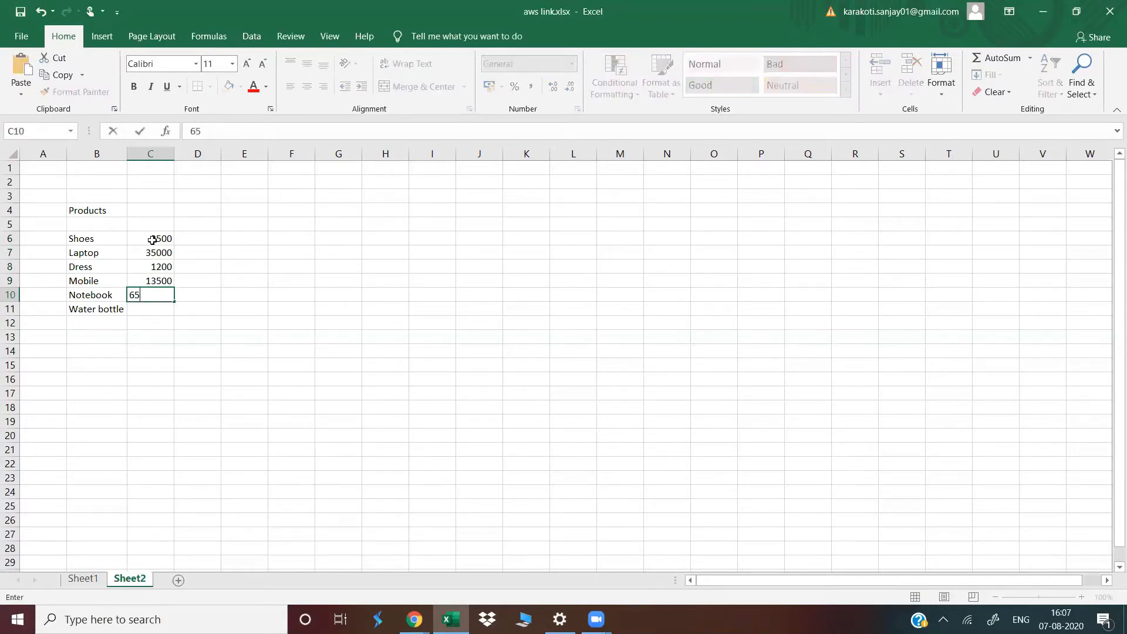
{"action": "key", "text": "Return"}
{"action": "type", "text": "15"}
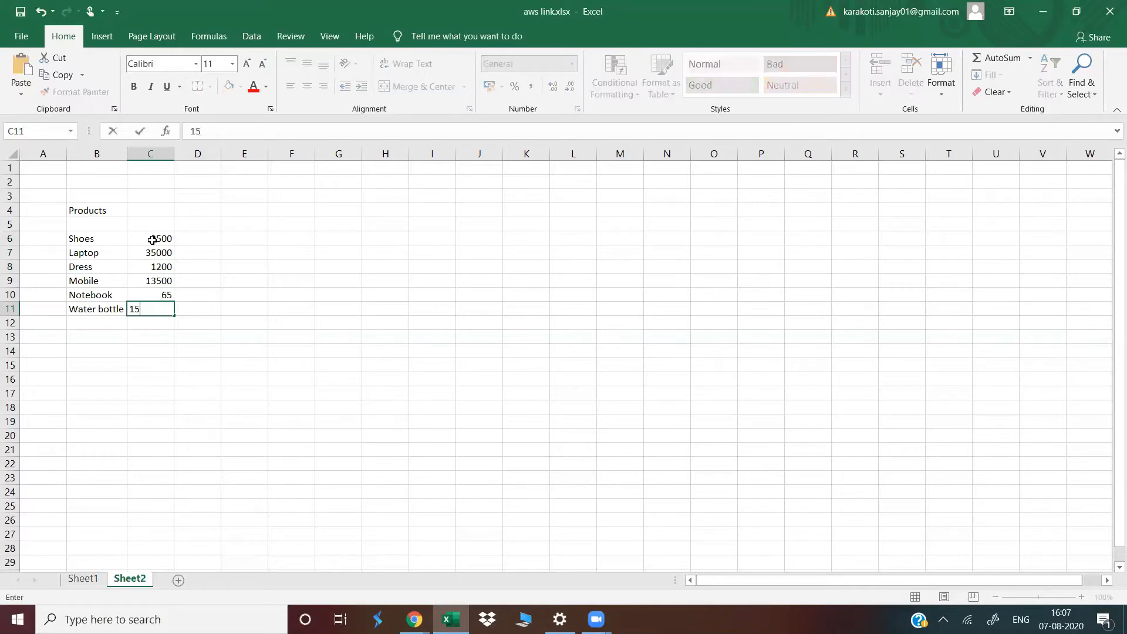
{"action": "key", "text": "Return"}
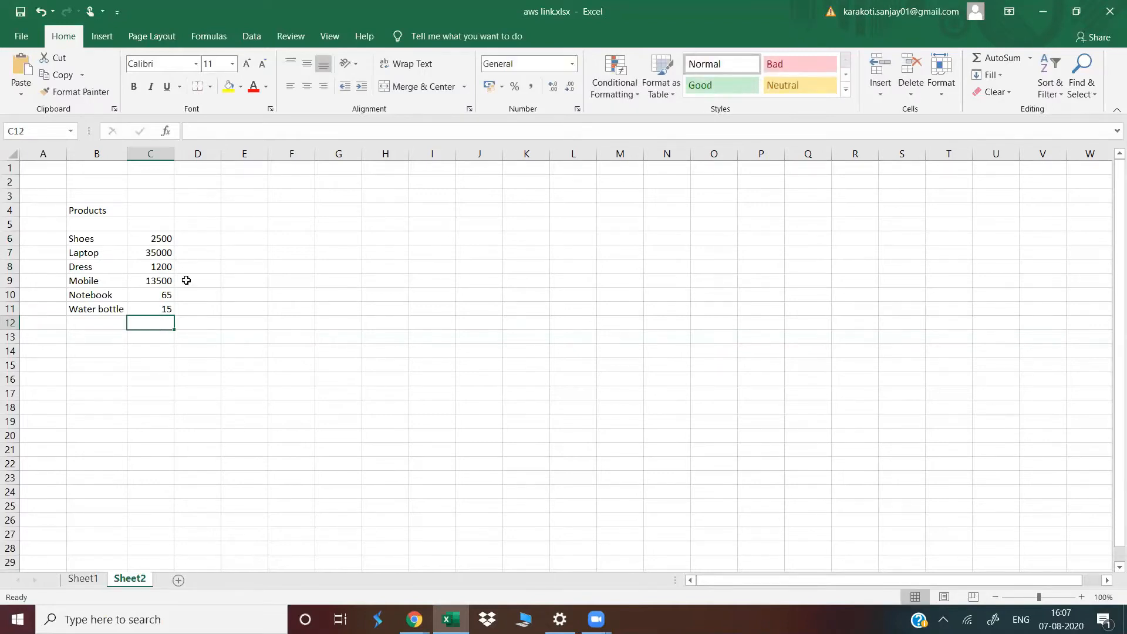
Enter the heading Prices in cell C4 above the product amounts
{"action": "left_click", "coordinate": [163, 211]}
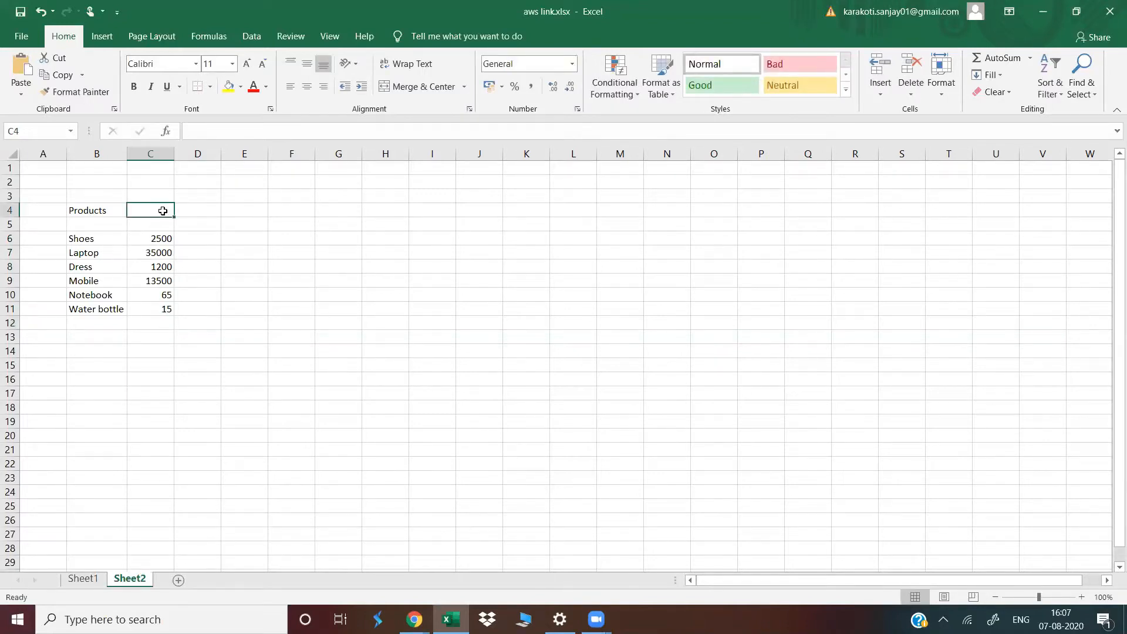
{"action": "type", "text": "Prices"}
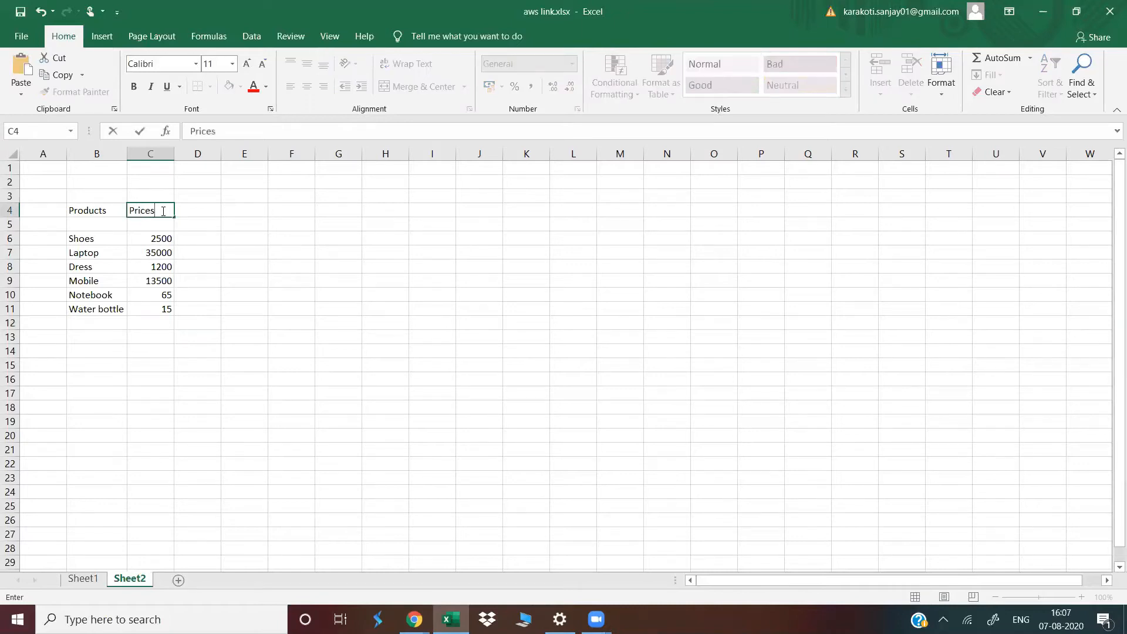
{"action": "key", "text": "Return"}
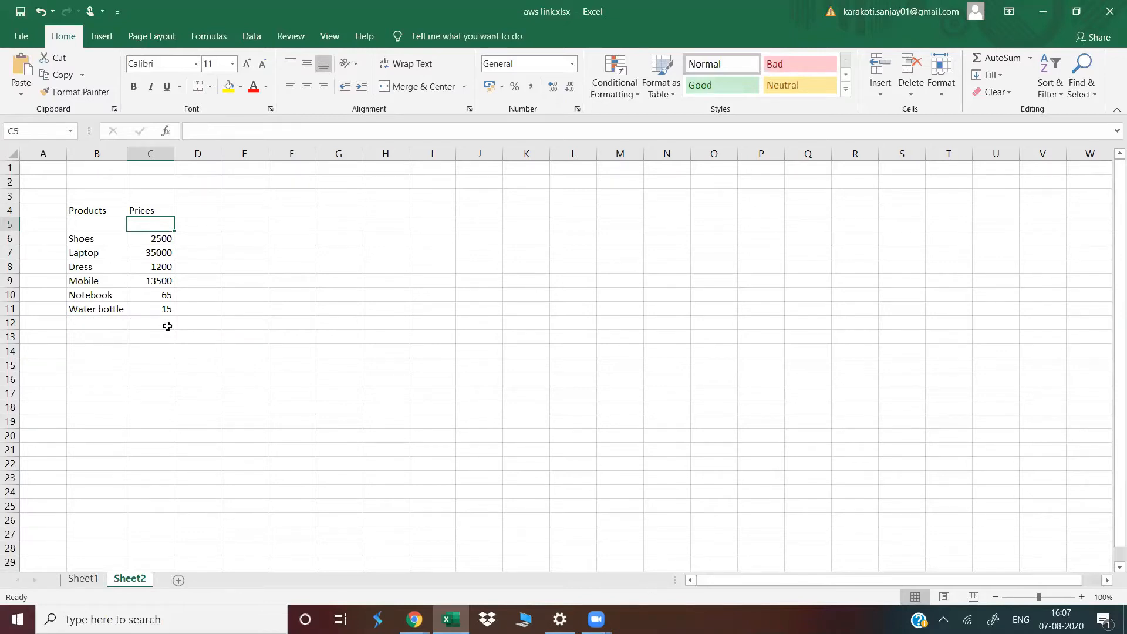
Insert a blank column between Products and Prices and enter the heading Code in cell C4
{"action": "left_click", "coordinate": [164, 155]}
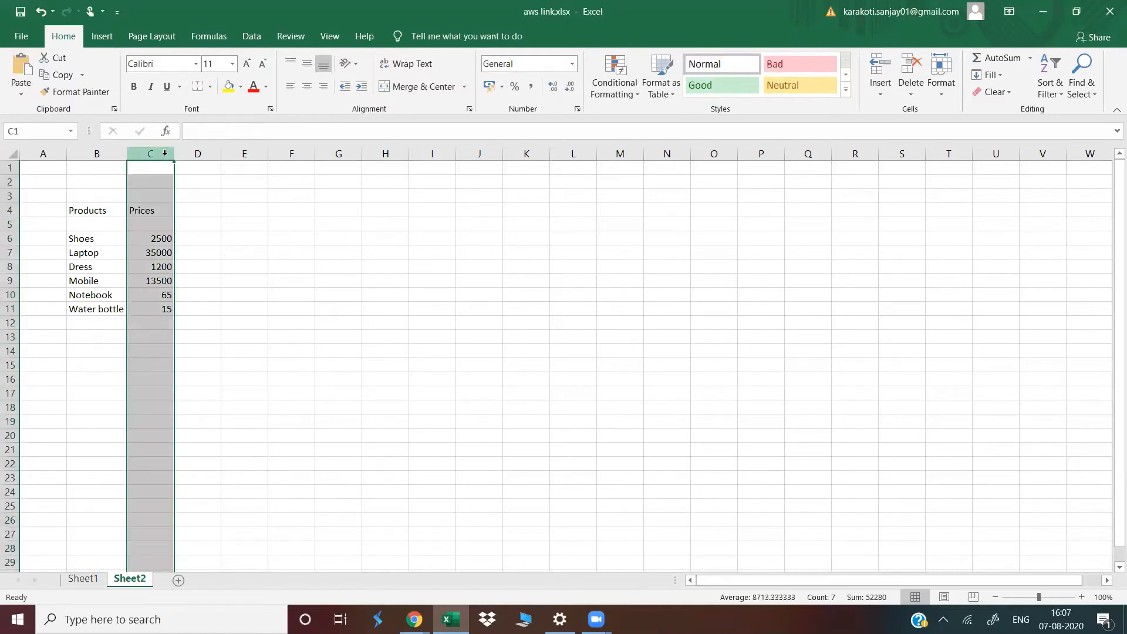
{"action": "right_click", "coordinate": [165, 153]}
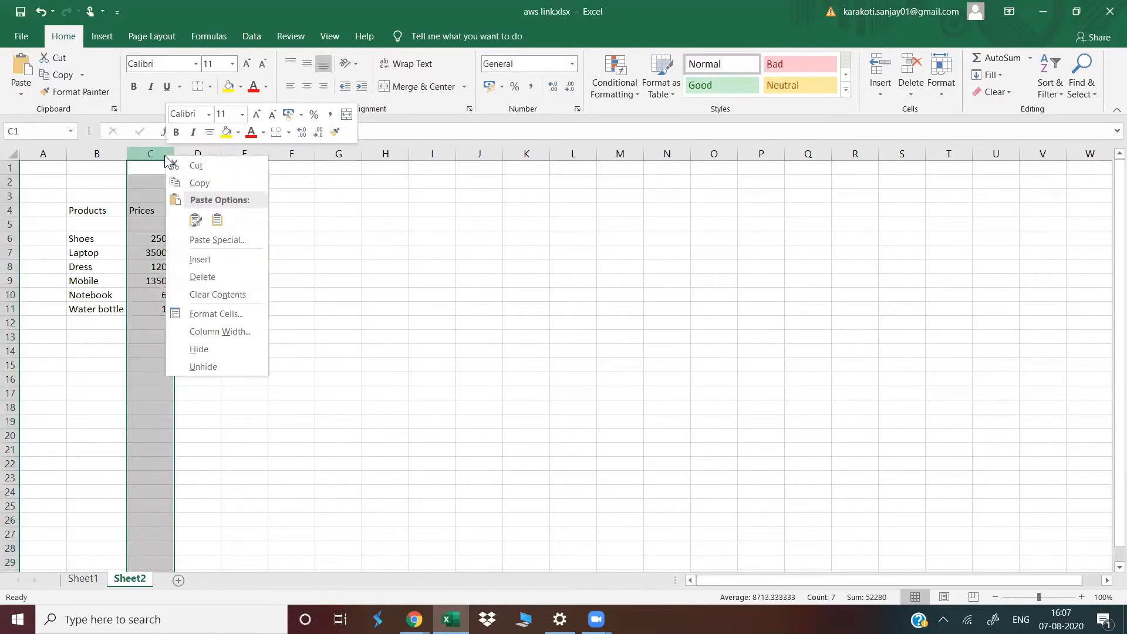
{"action": "left_click", "coordinate": [200, 262]}
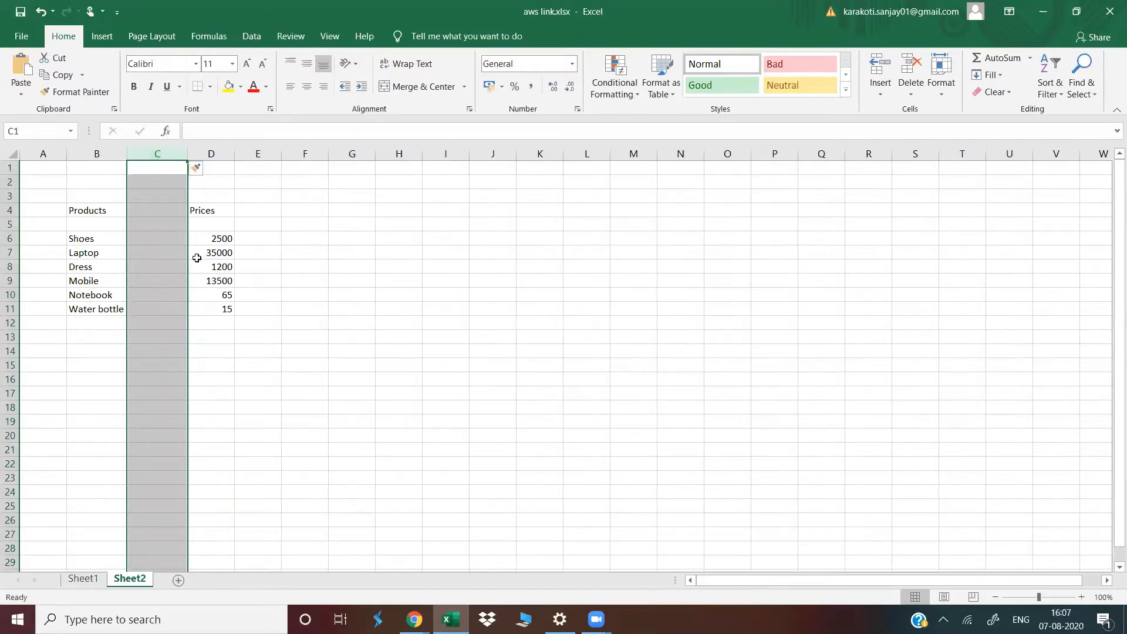
{"action": "left_click", "coordinate": [161, 212]}
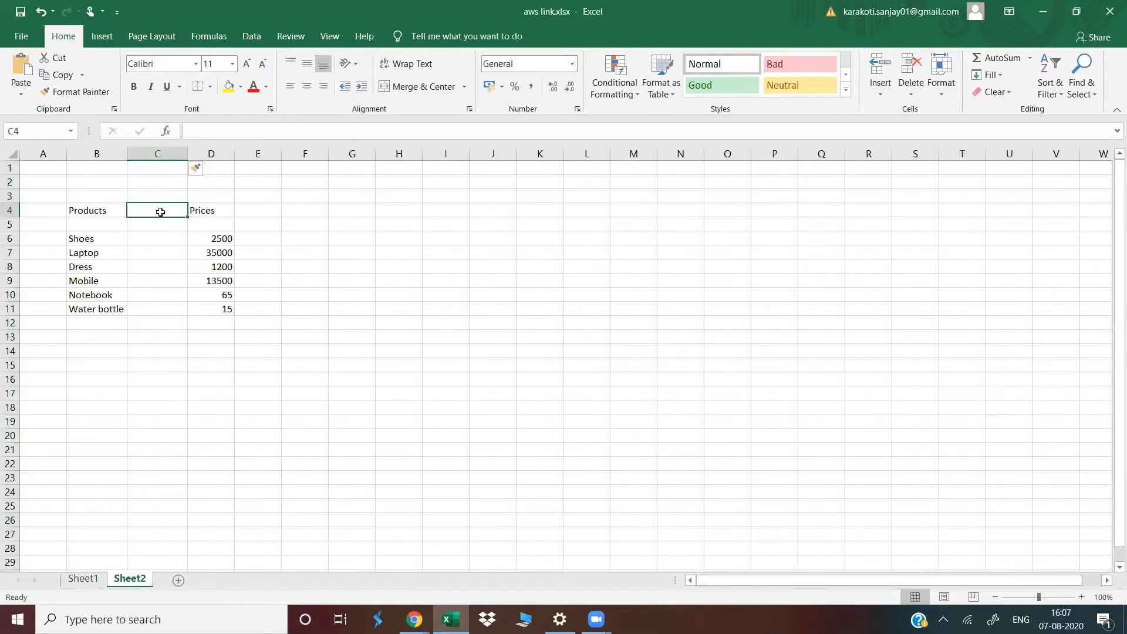
{"action": "type", "text": "Code"}
{"action": "key", "text": "Return"}
{"action": "key", "text": "Return"}
Fill cells C6 to C11 with the product codes asd, dsf, weq, hj, tyu and khjk
{"action": "type", "text": "asd"}
{"action": "key", "text": "Return"}
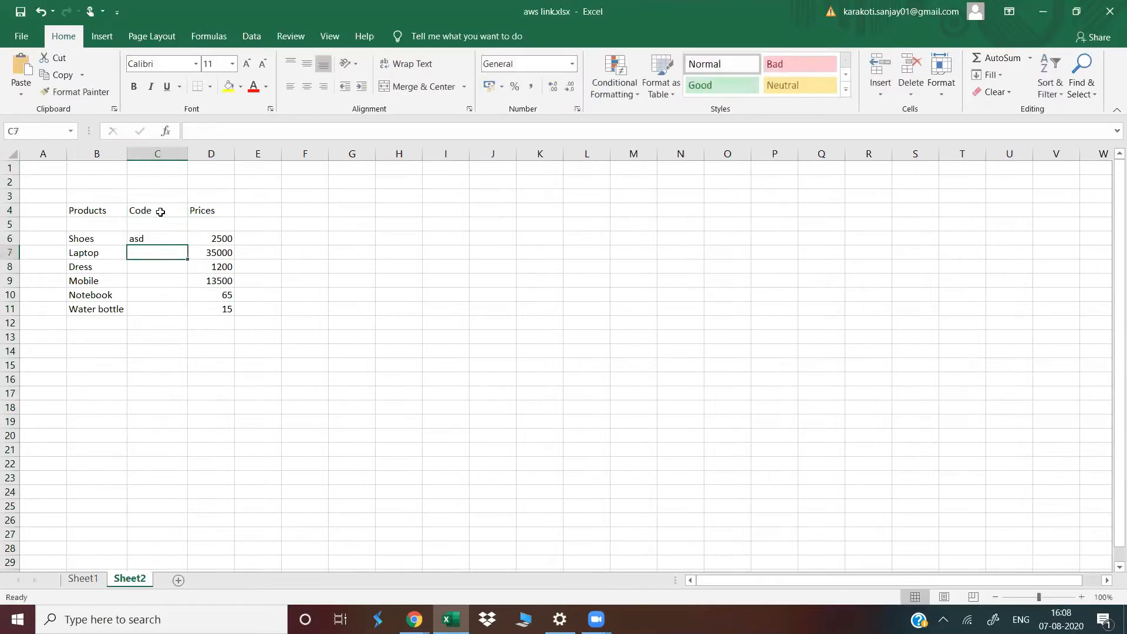
{"action": "type", "text": "dsf"}
{"action": "key", "text": "Return"}
{"action": "type", "text": "weq"}
{"action": "key", "text": "Return"}
{"action": "type", "text": "hj"}
{"action": "key", "text": "Return"}
{"action": "type", "text": "tyu"}
{"action": "key", "text": "Return"}
{"action": "type", "text": "khjk"}
{"action": "key", "text": "Return"}
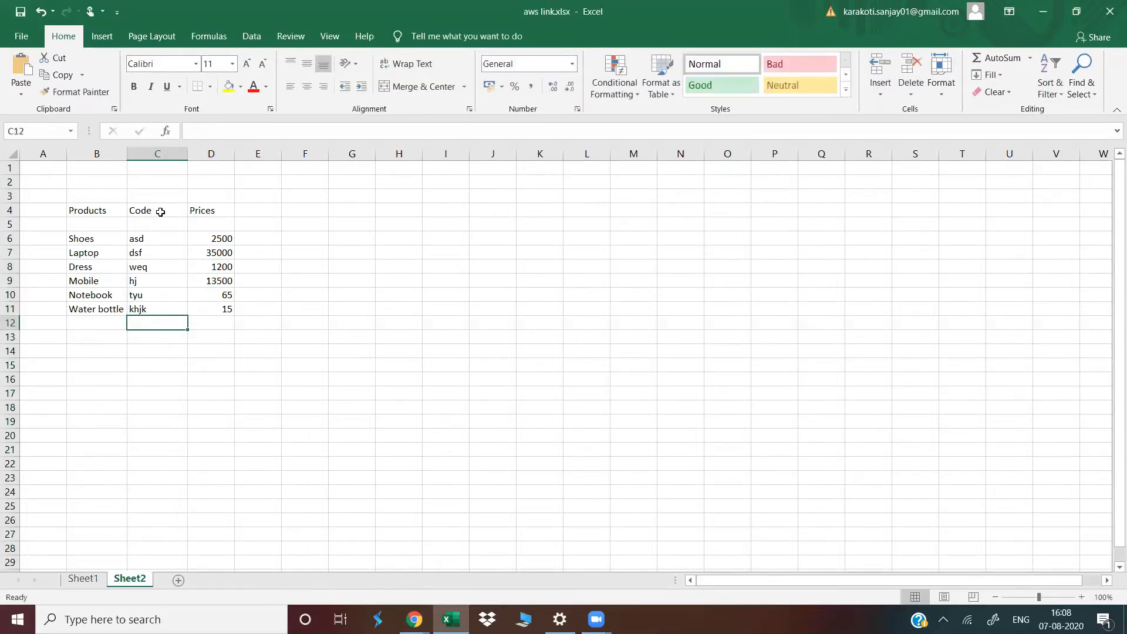
Enter the headings Item, Qty and Price in cells B15, C15 and D15 below the product table
{"action": "left_click", "coordinate": [134, 396]}
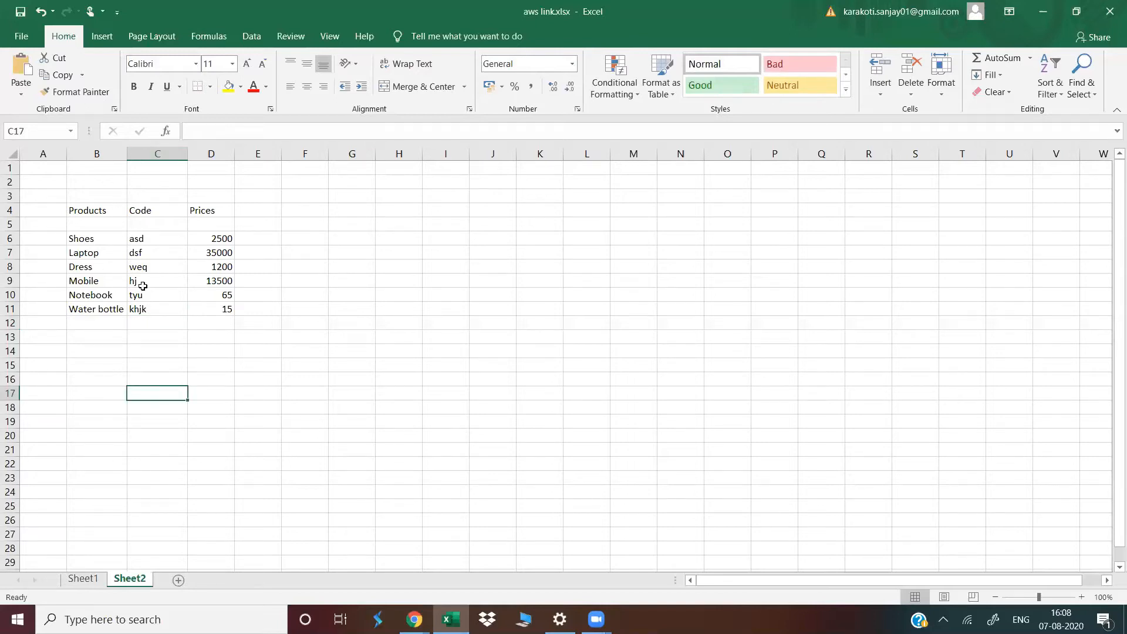
{"action": "left_click", "coordinate": [109, 364]}
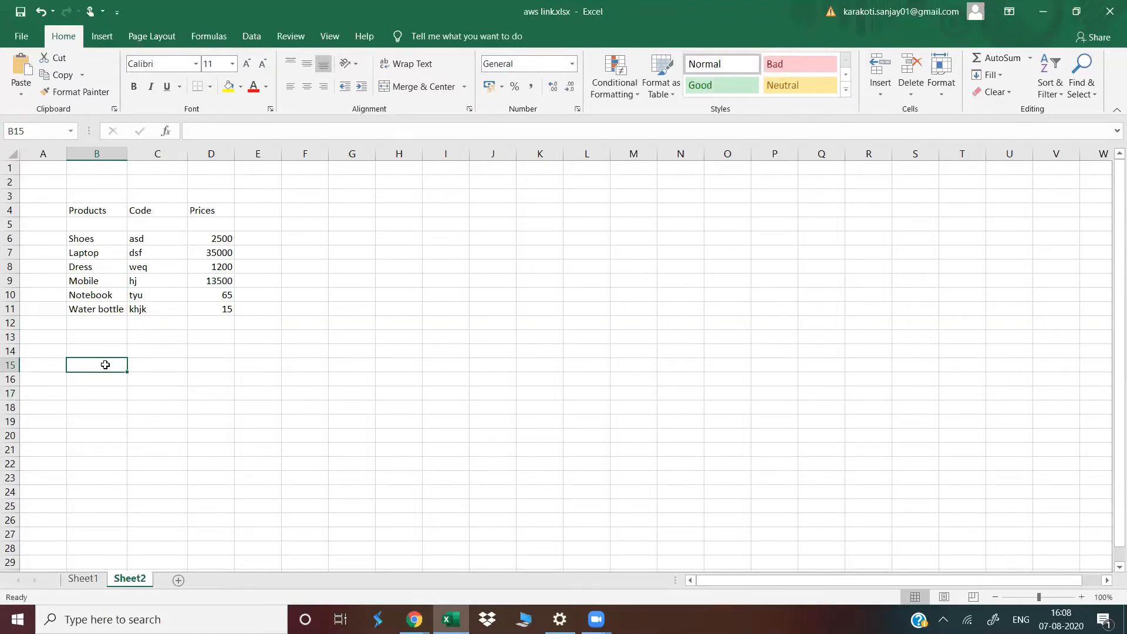
{"action": "left_click", "coordinate": [206, 370]}
{"action": "left_click", "coordinate": [115, 366]}
{"action": "type", "text": "Item"}
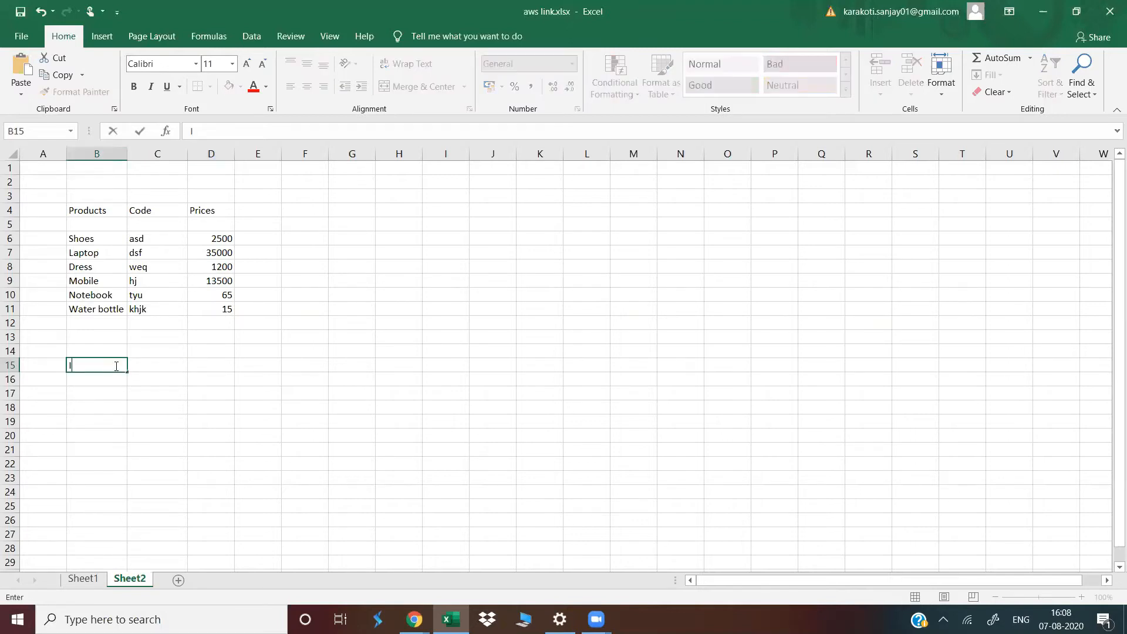
{"action": "left_click", "coordinate": [143, 369]}
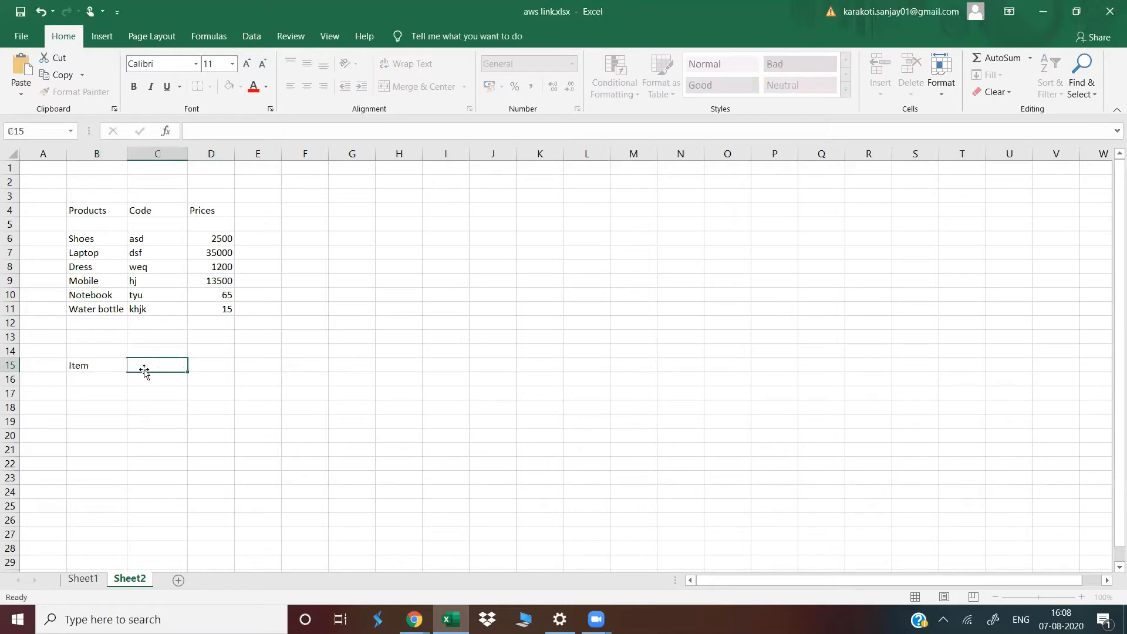
{"action": "type", "text": "Qu"}
{"action": "key", "text": "BackSpace"}
{"action": "type", "text": "ty"}
{"action": "key", "text": "Tab"}
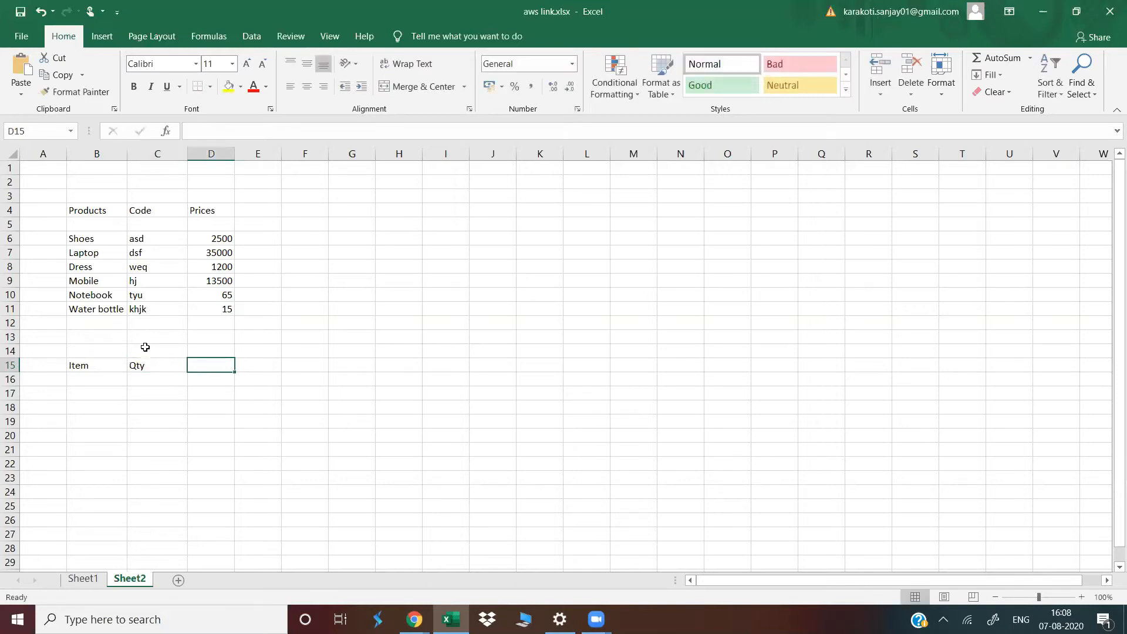
{"action": "type", "text": "Price"}
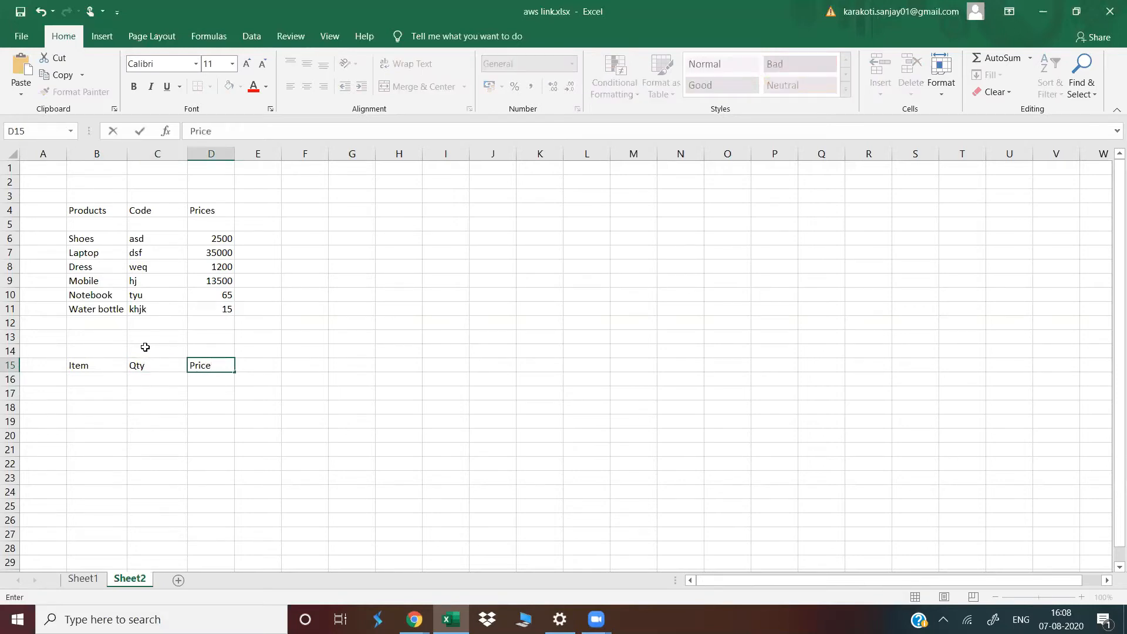
{"action": "key", "text": "Return"}
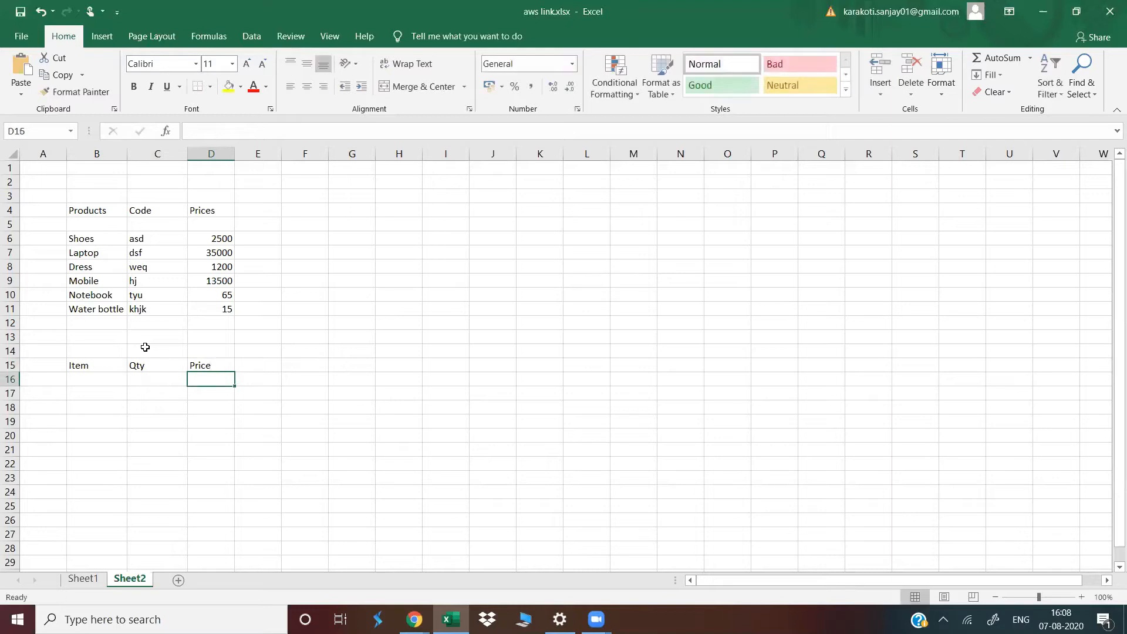
Enter Shoes as the item in B16 with a price of 2500 in D16
{"action": "left_click", "coordinate": [94, 378]}
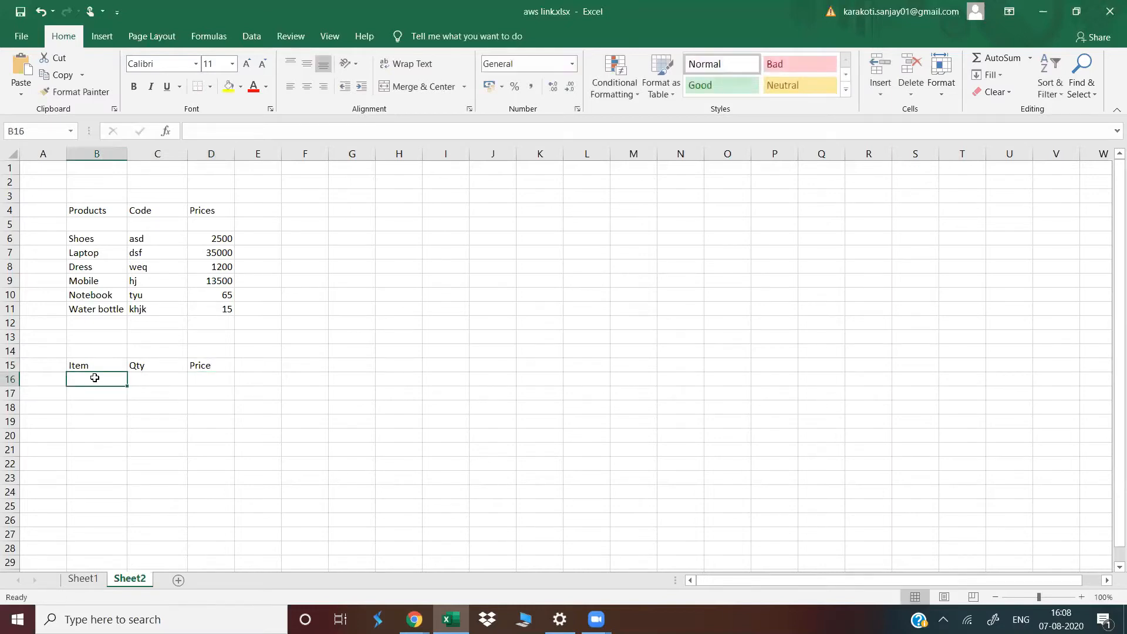
{"action": "type", "text": "Shoes"}
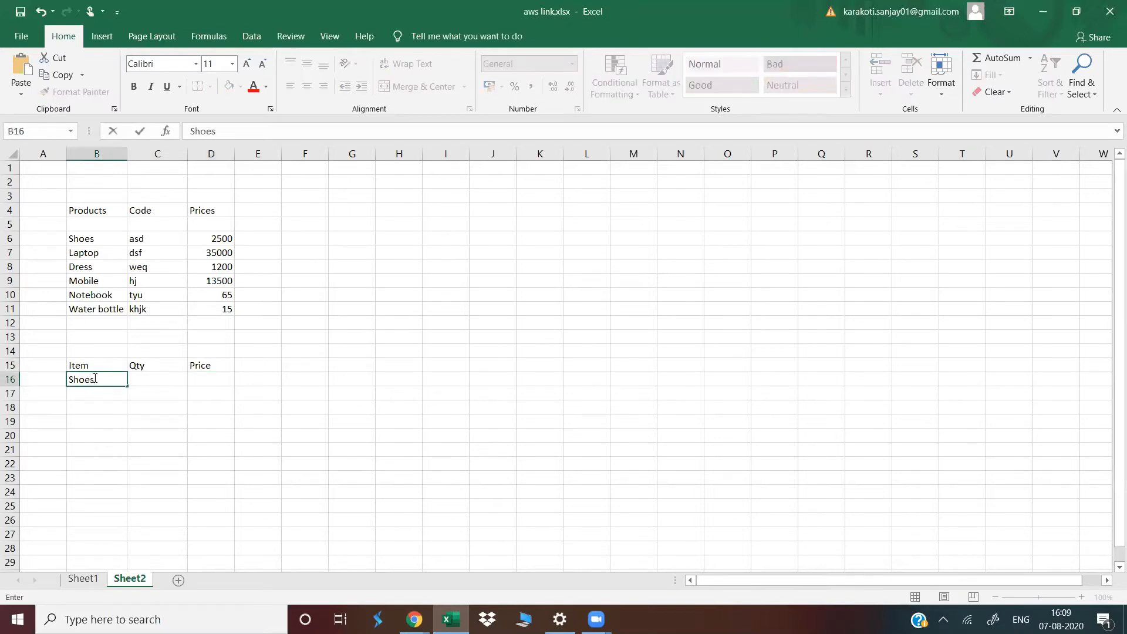
{"action": "left_click", "coordinate": [201, 383]}
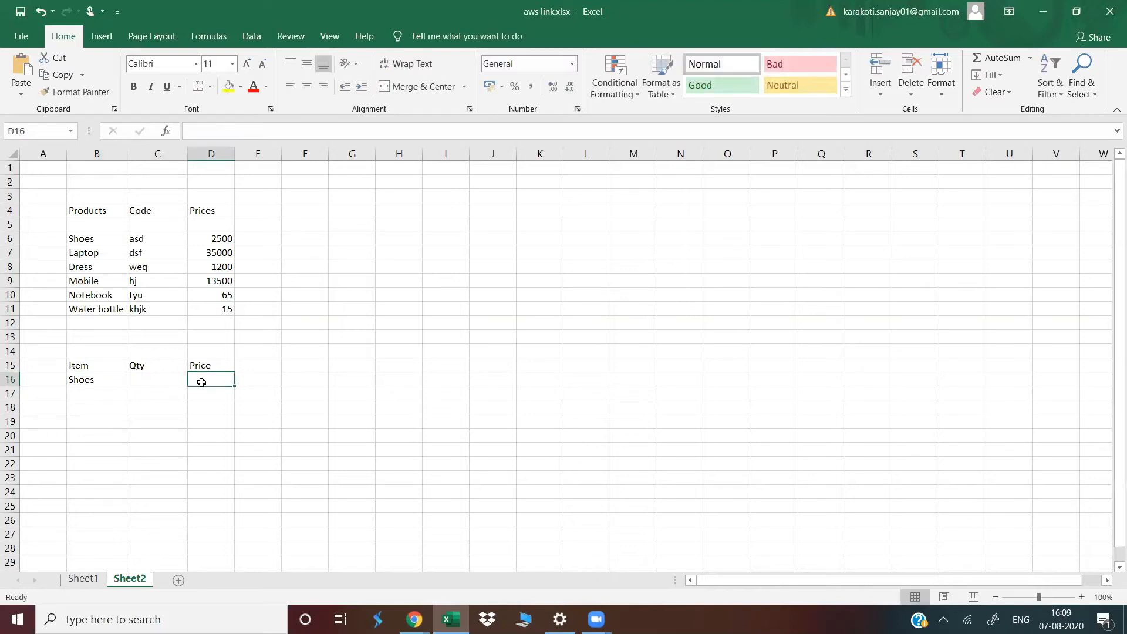
{"action": "type", "text": "2500"}
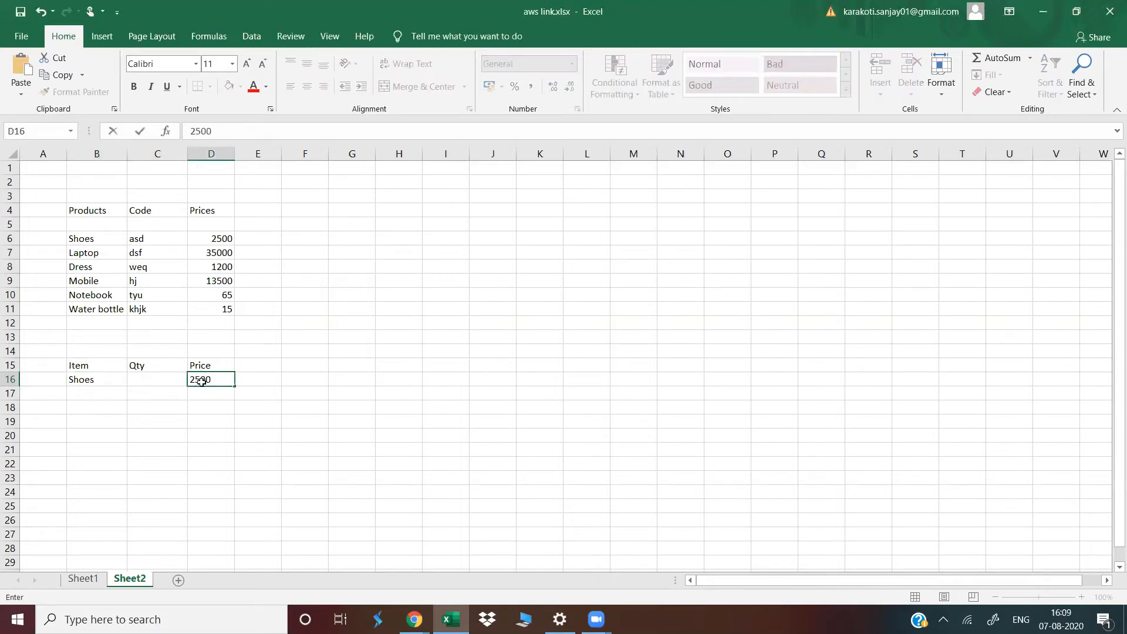
{"action": "key", "text": "Return"}
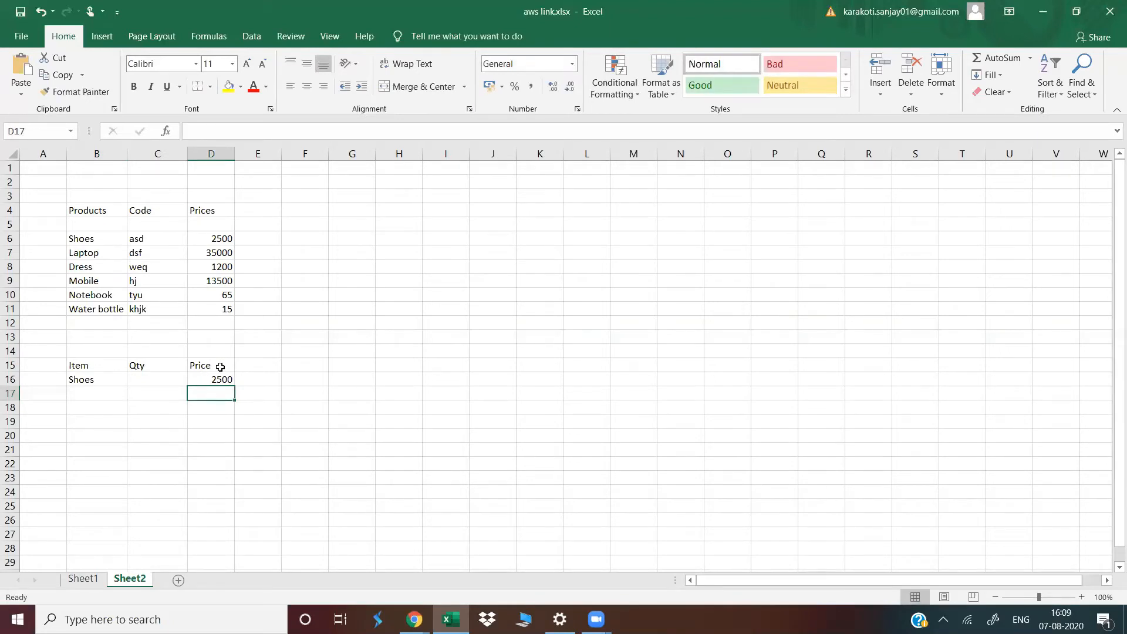
Replace the item in B16 with laptop and clear the contents of B16 to D16
{"action": "left_click", "coordinate": [98, 381]}
{"action": "type", "text": "laptop"}
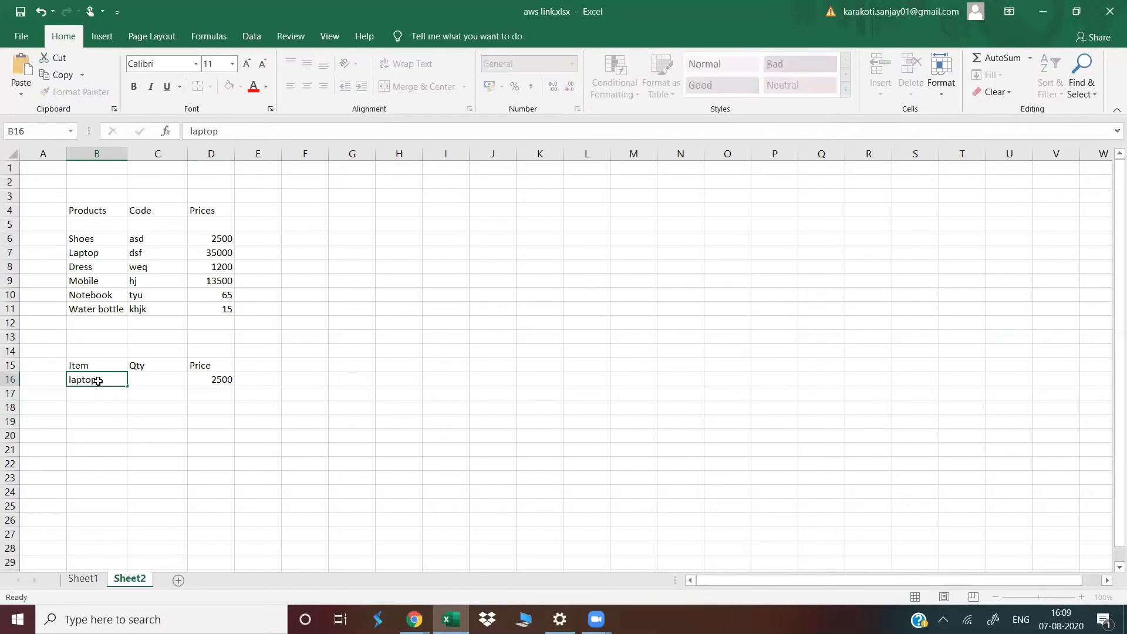
{"action": "key", "text": "Return"}
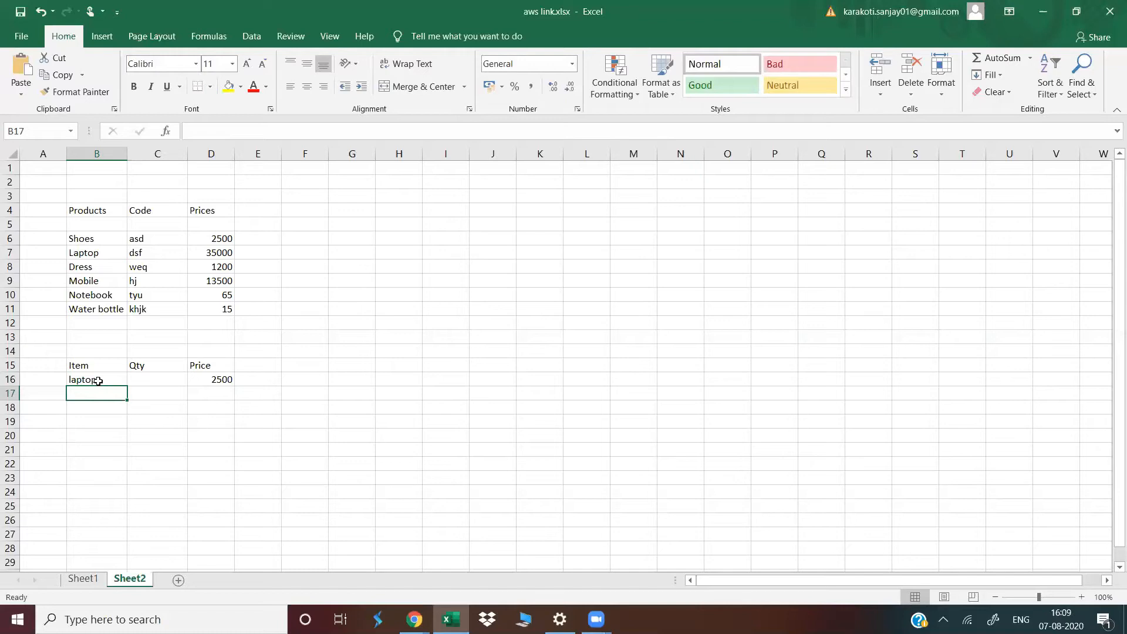
{"action": "left_click_drag", "start_coordinate": [98, 381], "coordinate": [218, 388]}
{"action": "key", "text": "Delete"}
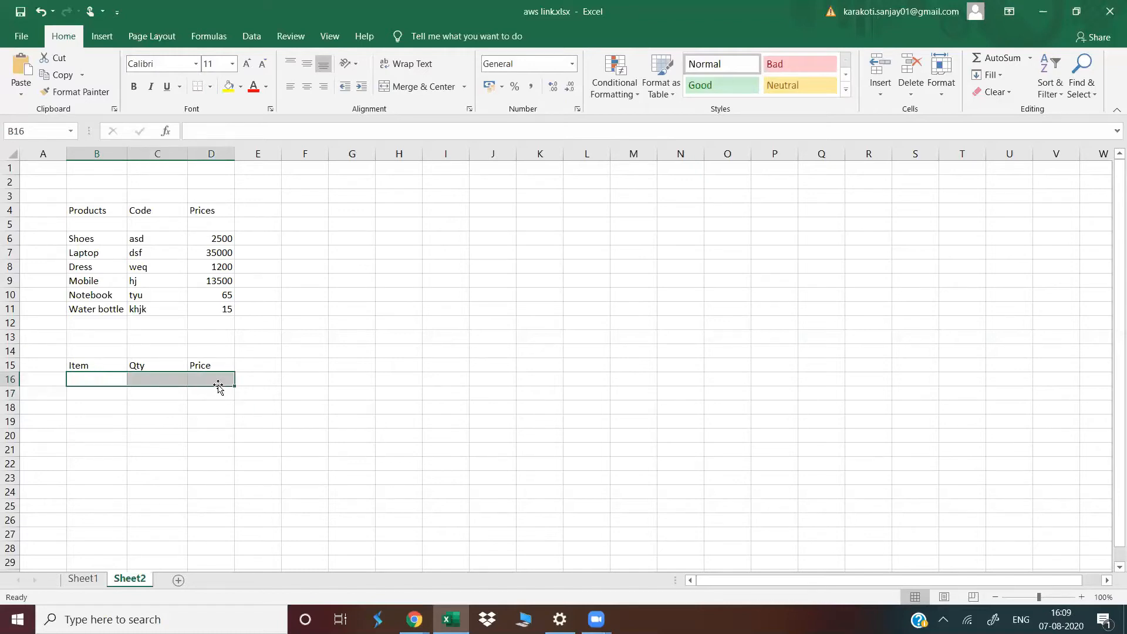
{"action": "left_click", "coordinate": [192, 421]}
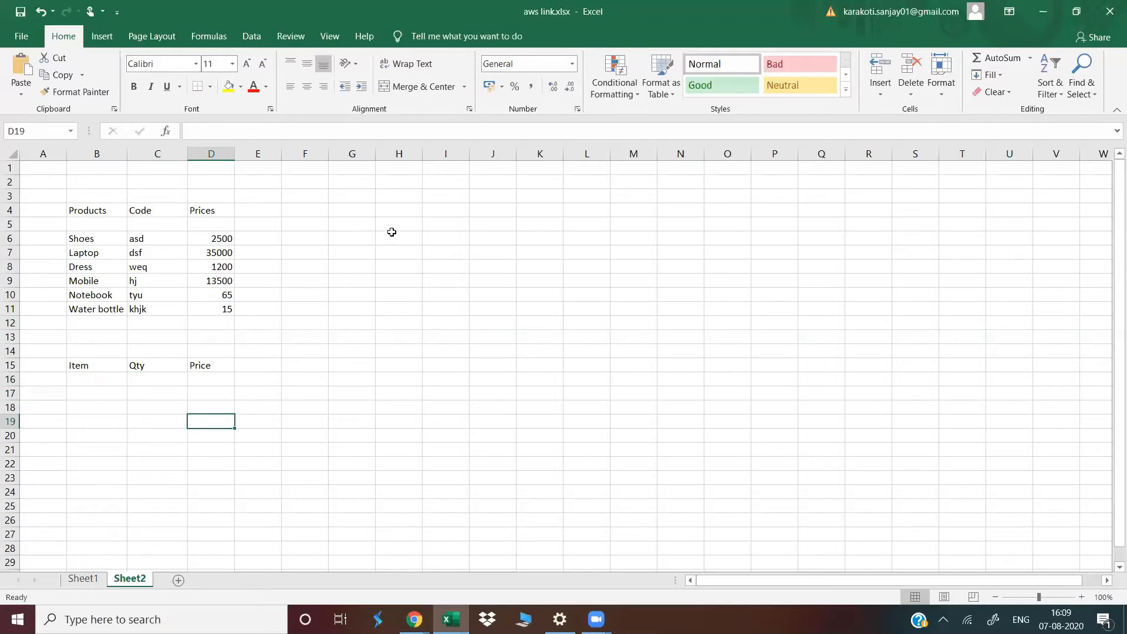
Enter Shoes in cell H4 as the product to look up
{"action": "left_click", "coordinate": [390, 211]}
{"action": "type", "text": "Shoes"}
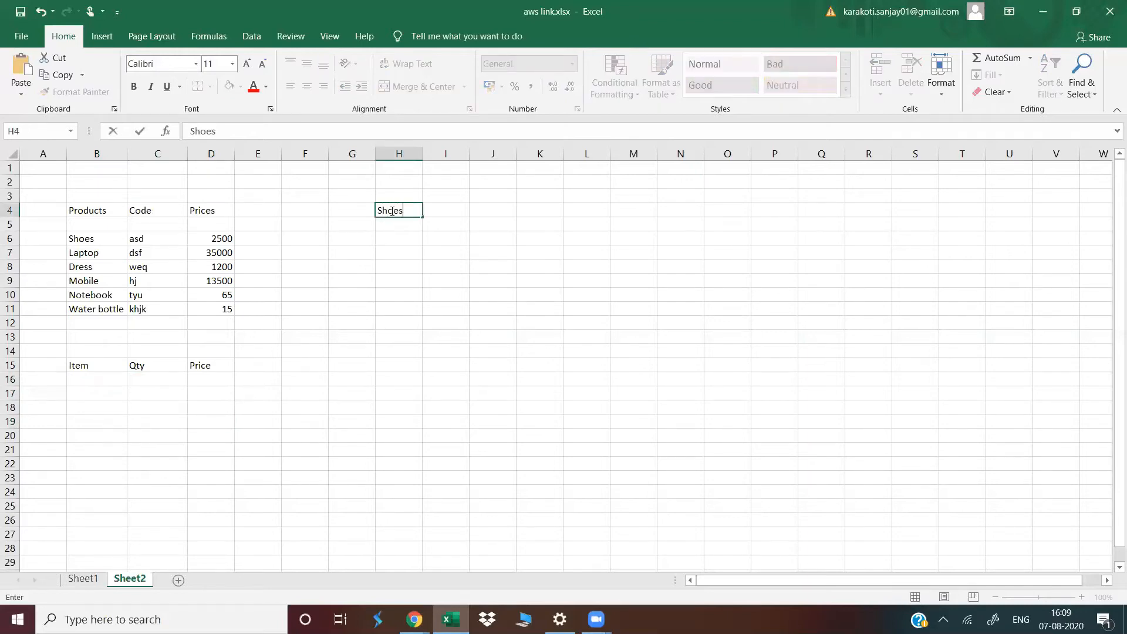
{"action": "key", "text": "Return"}
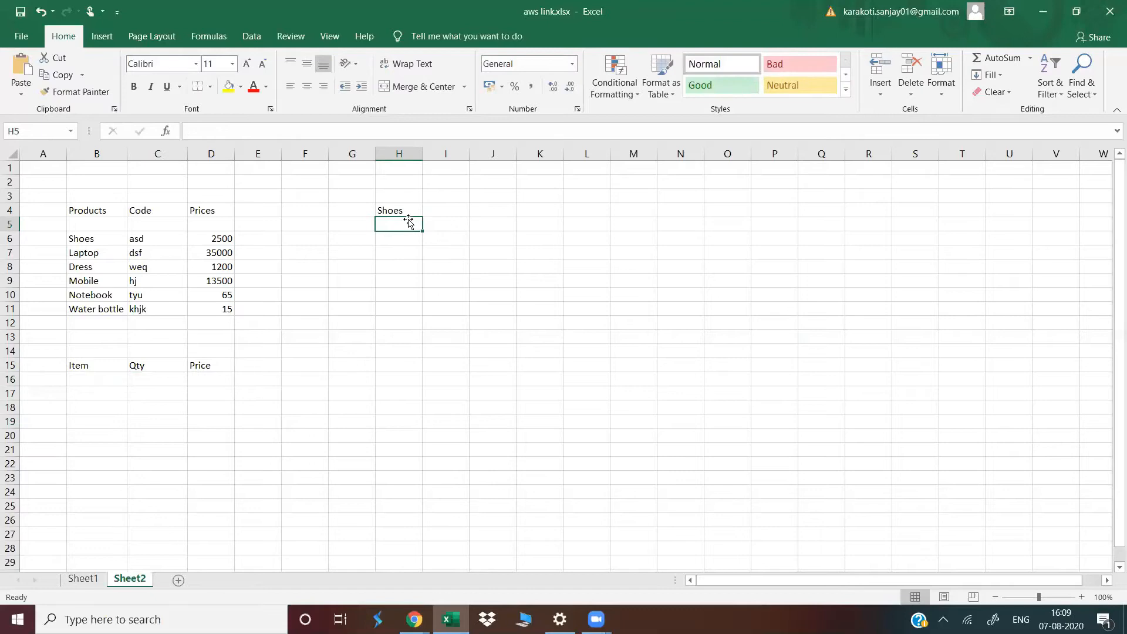
Start a VLOOKUP formula in I4 with H4 as the lookup value and B4:D11 as the table array
{"action": "left_click", "coordinate": [450, 211]}
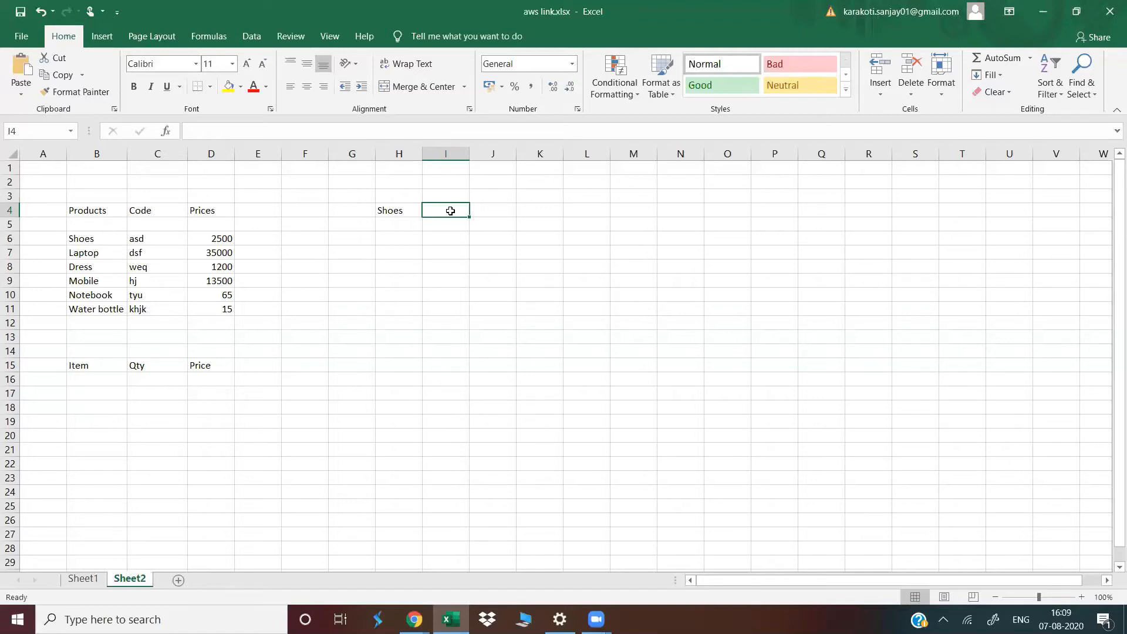
{"action": "type", "text": "=v"}
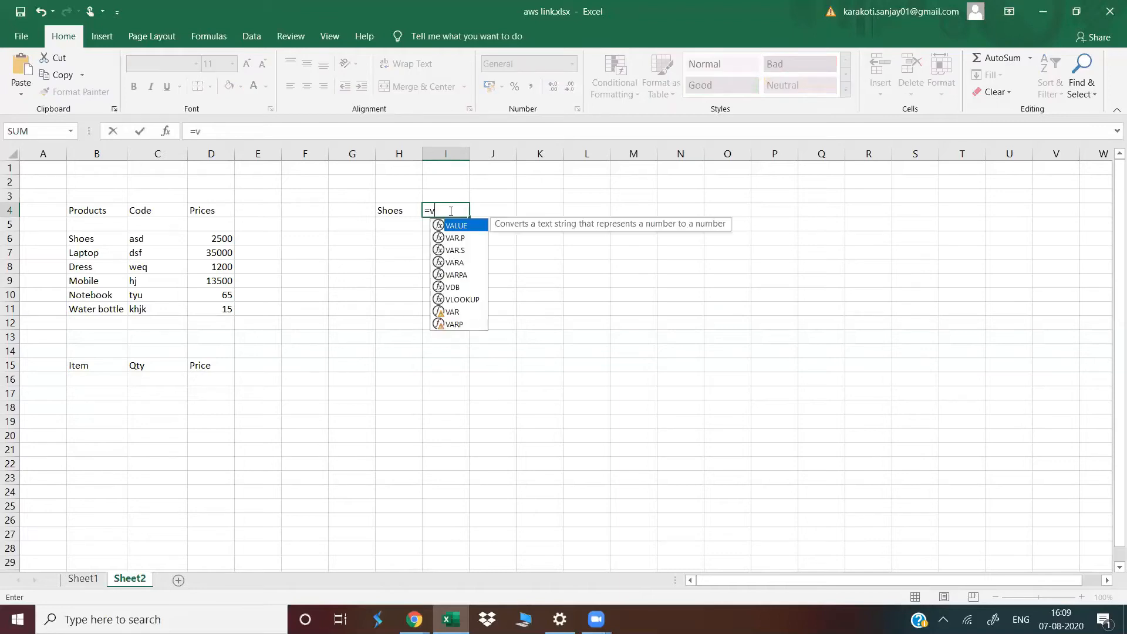
{"action": "type", "text": "l"}
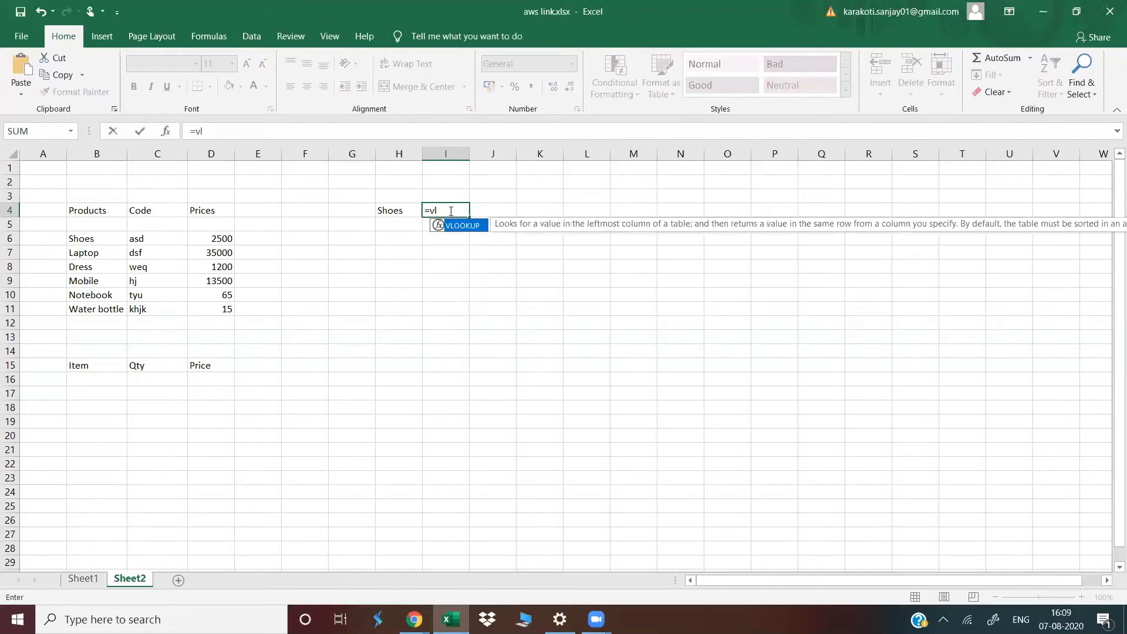
{"action": "double_click", "coordinate": [459, 229]}
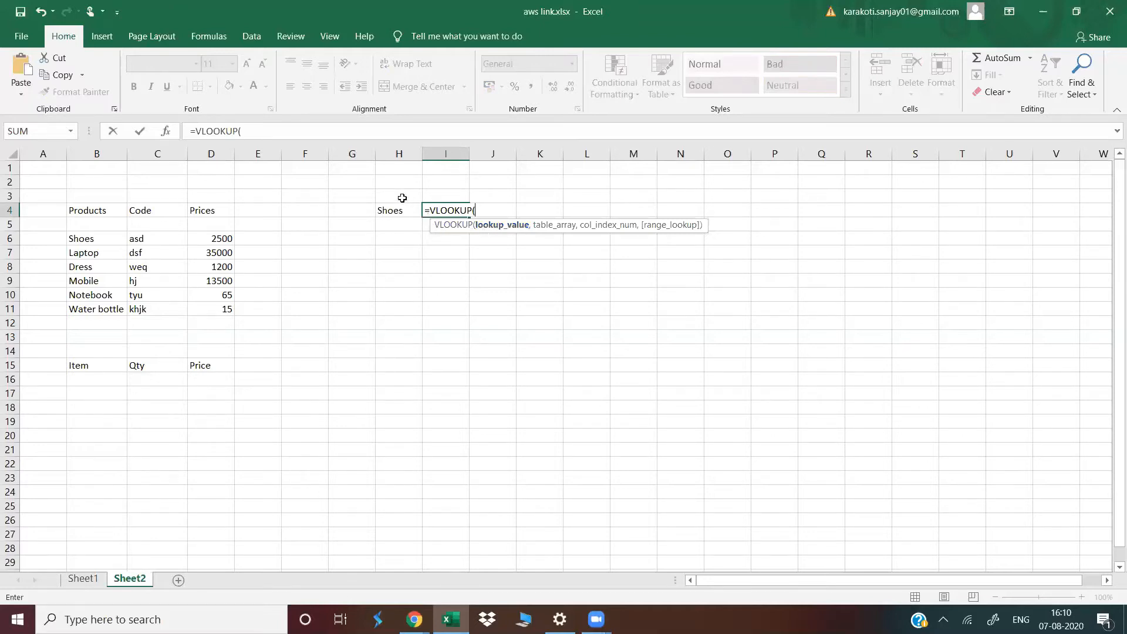
{"action": "left_click", "coordinate": [397, 212]}
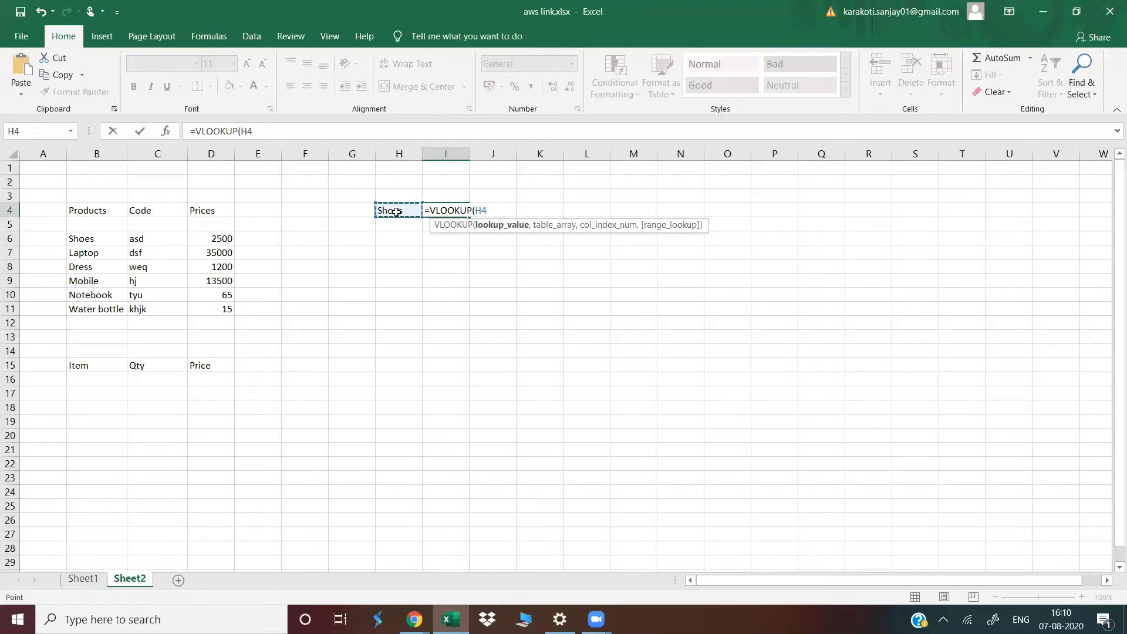
{"action": "type", "text": ","}
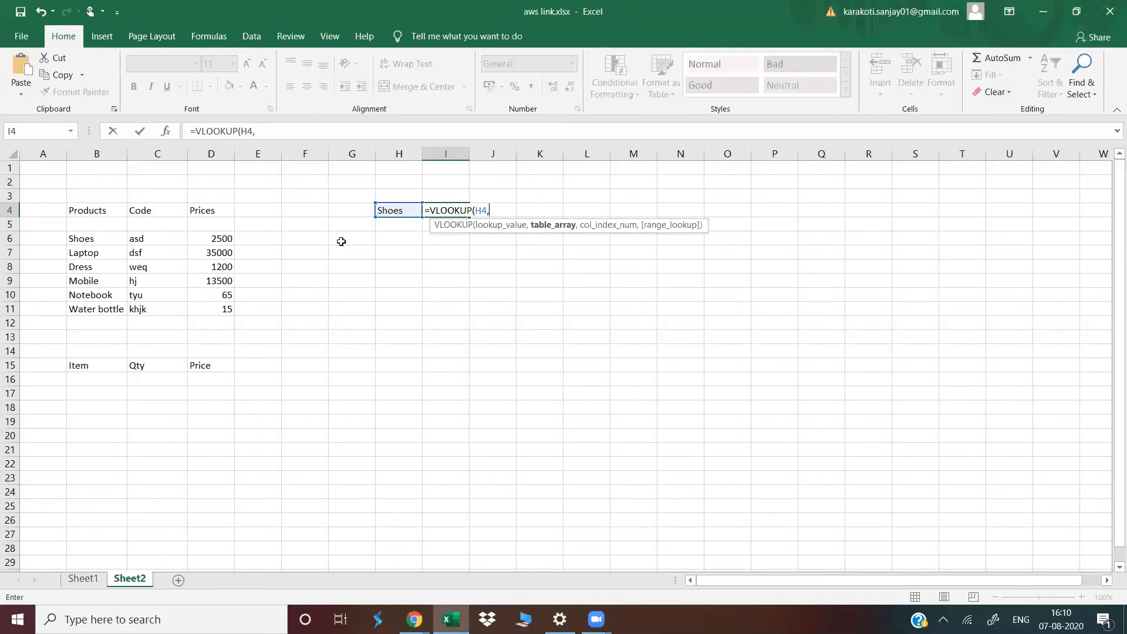
{"action": "left_click_drag", "start_coordinate": [103, 210], "coordinate": [209, 312]}
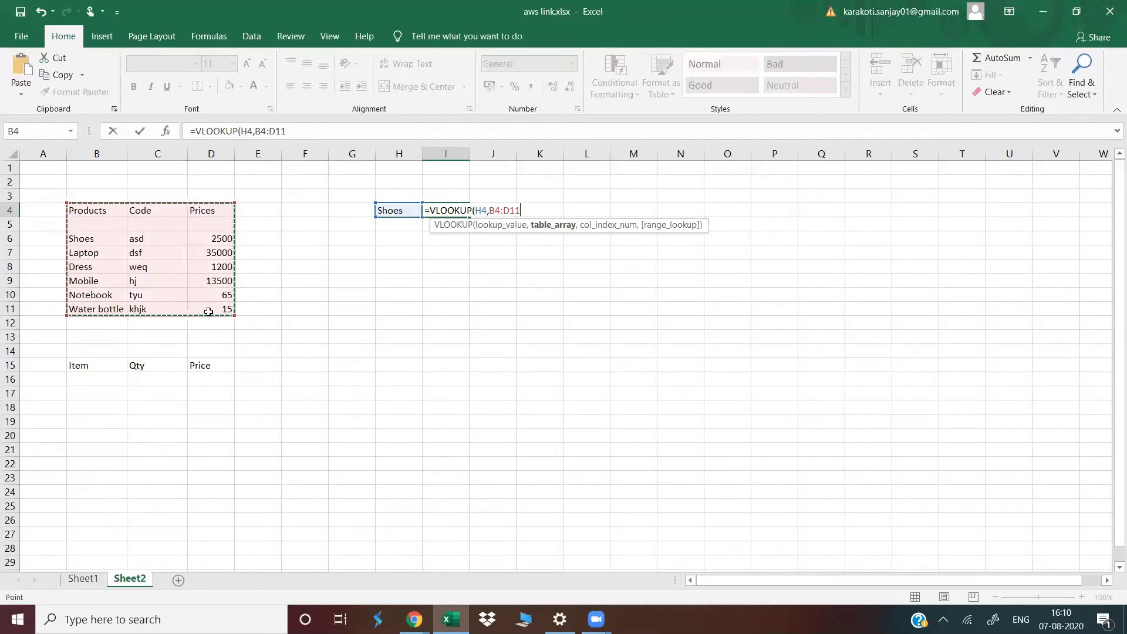
{"action": "type", "text": ","}
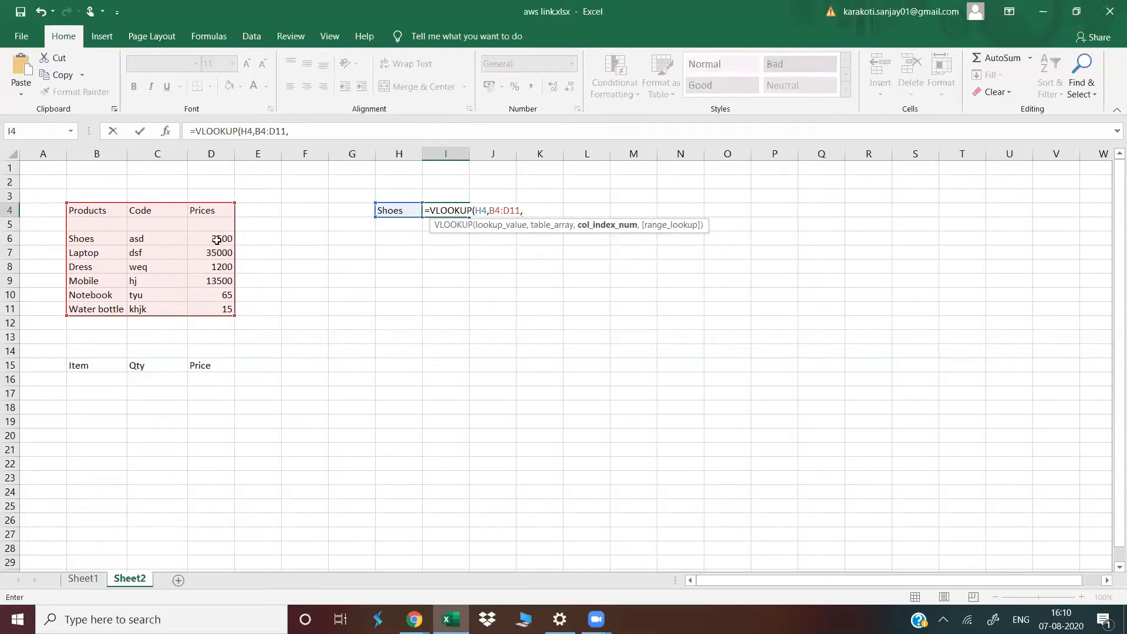
Complete the VLOOKUP in I4 with column index 3 and FALSE for an exact match
{"action": "type", "text": "3"}
{"action": "type", "text": ","}
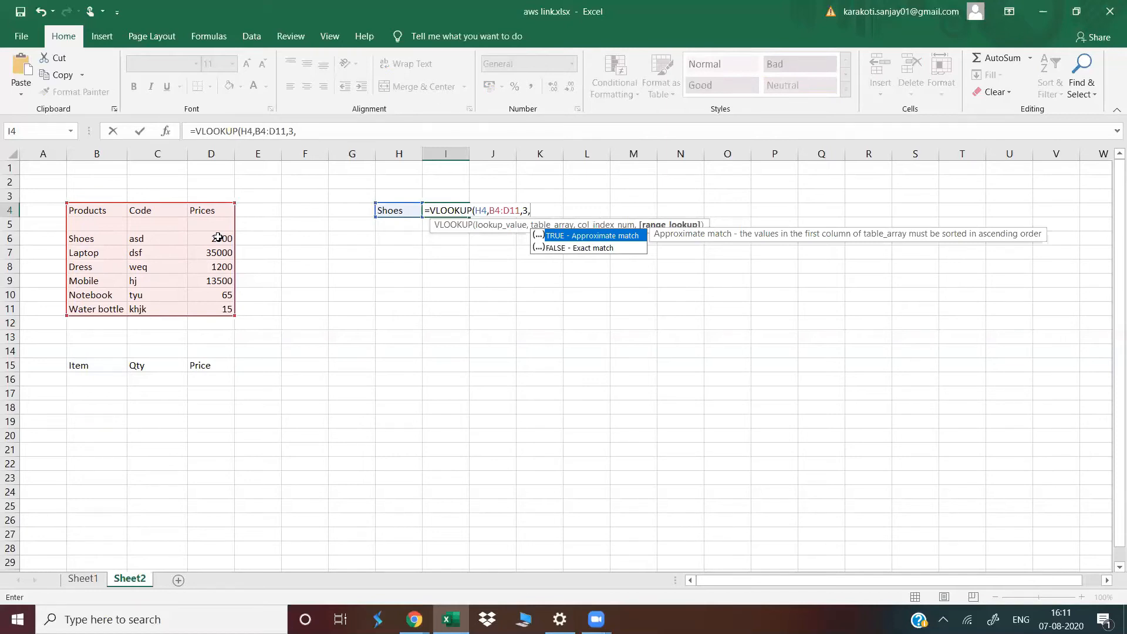
{"action": "left_click", "coordinate": [583, 249]}
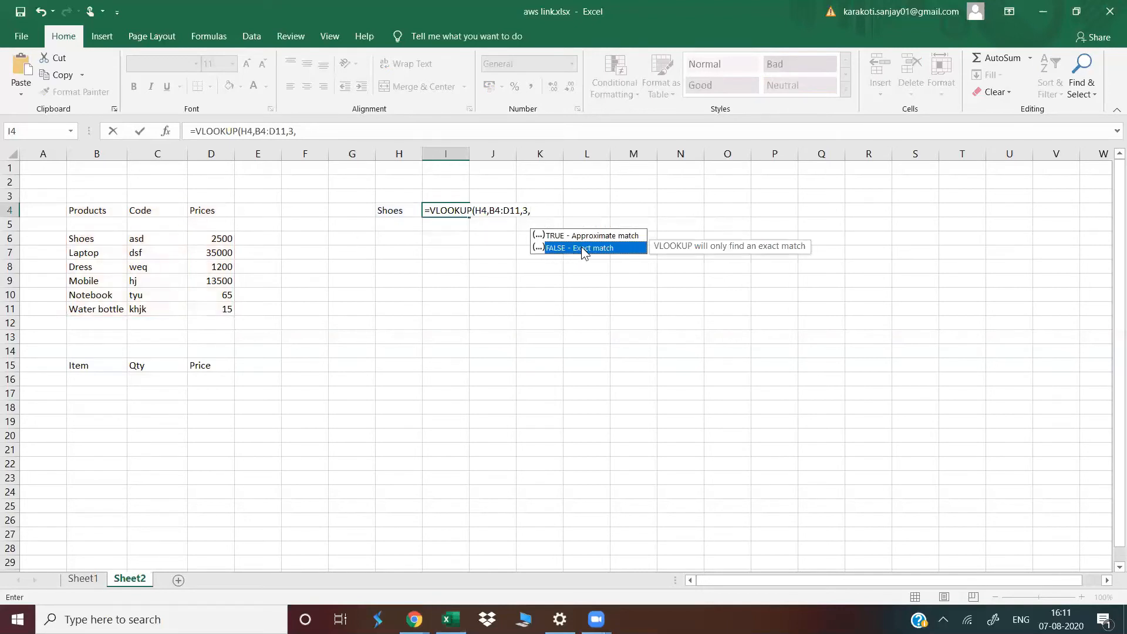
{"action": "double_click", "coordinate": [581, 247]}
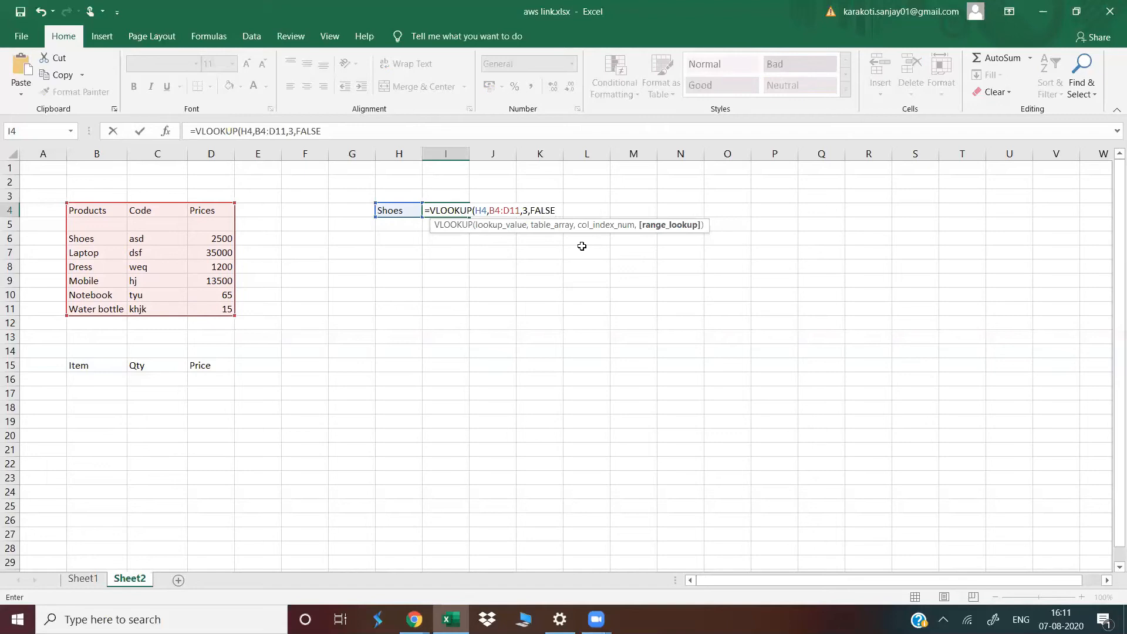
{"action": "type", "text": ")"}
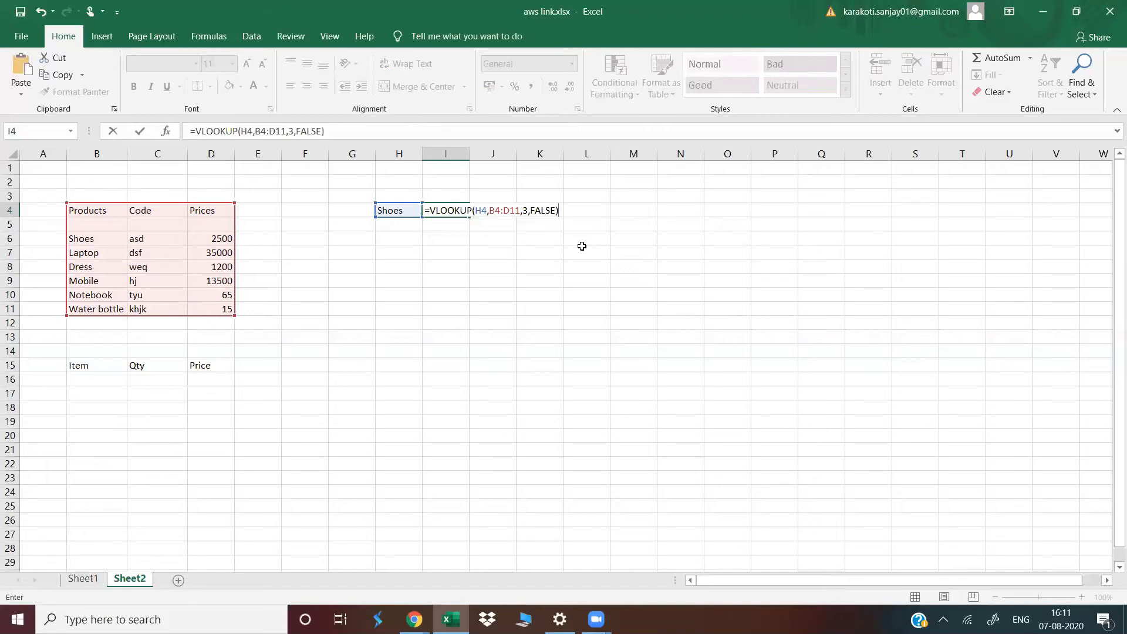
{"action": "key", "text": "Return"}
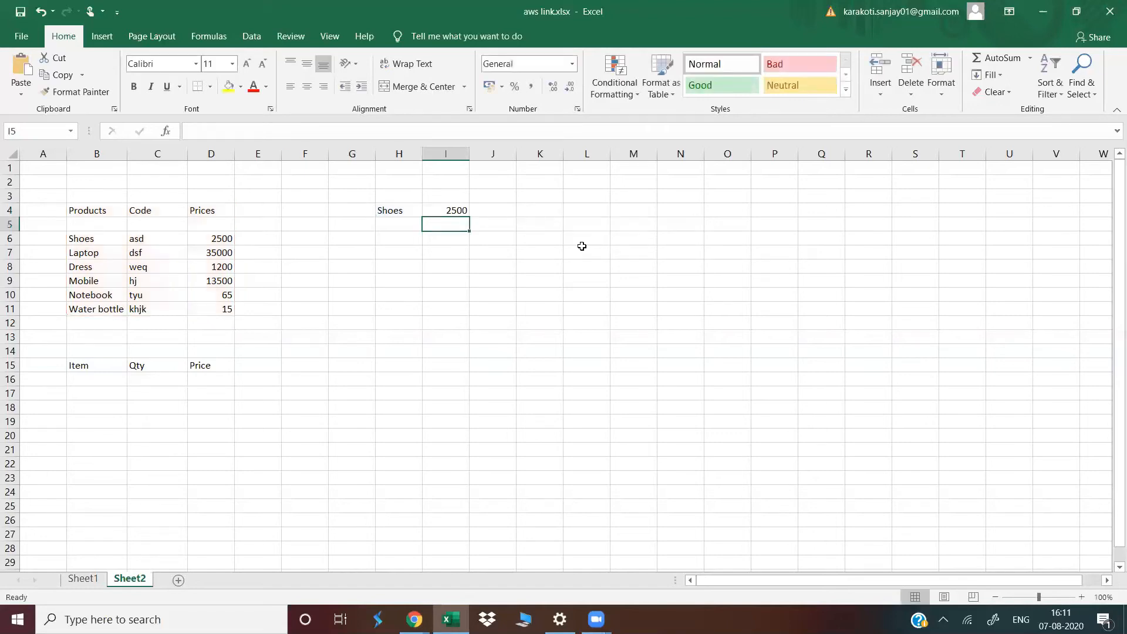
{"action": "left_click", "coordinate": [452, 208]}
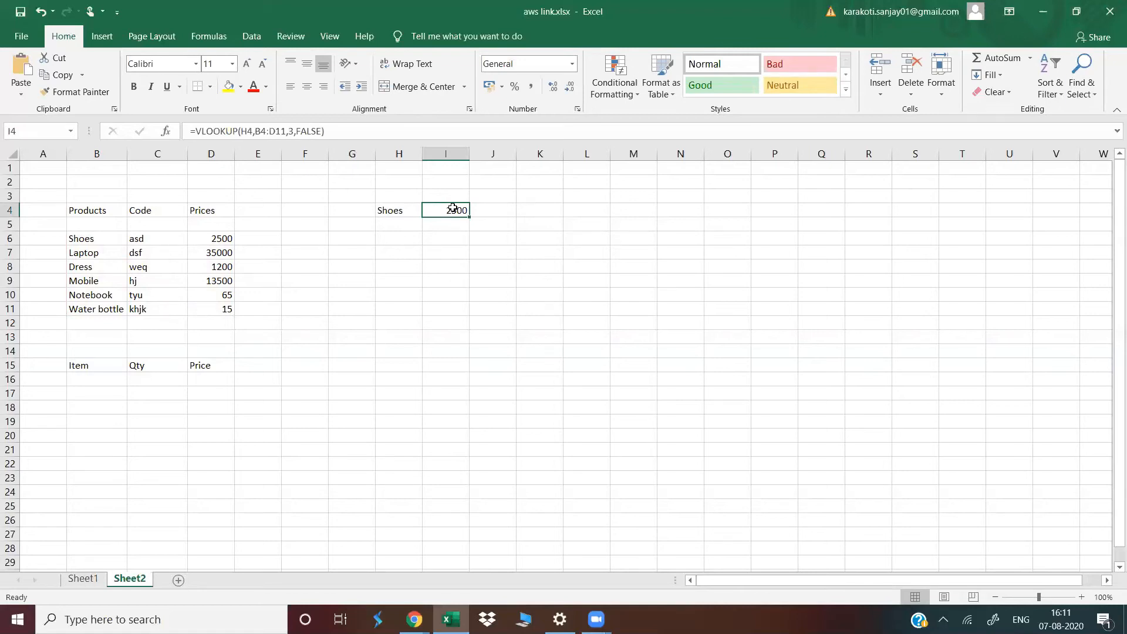
Change the lookup product in H4 to dress
{"action": "left_click", "coordinate": [405, 211]}
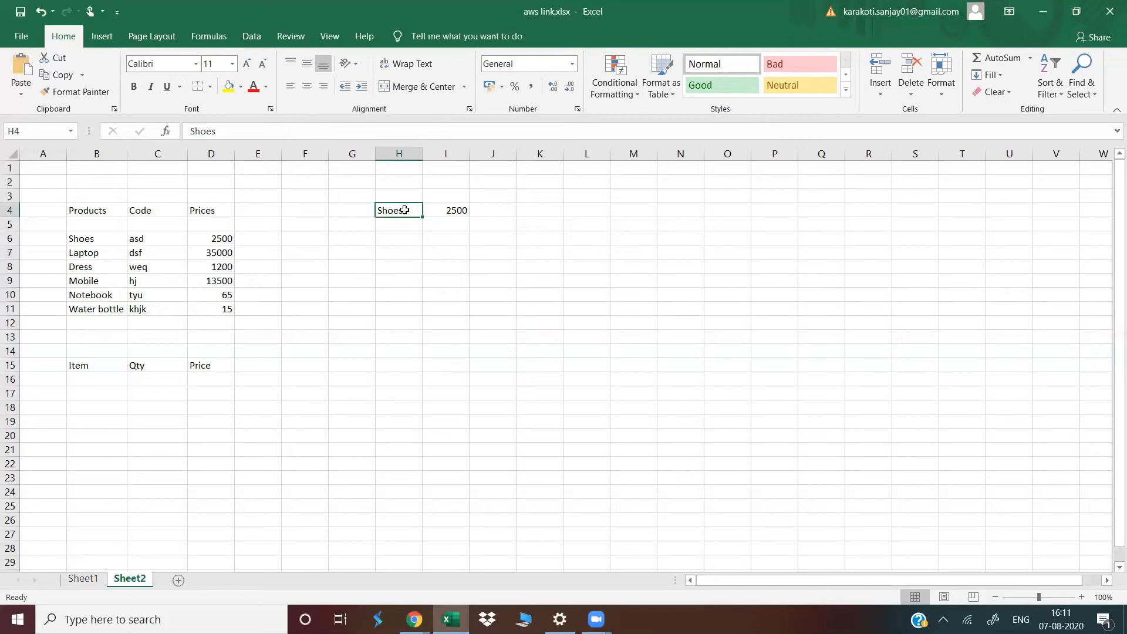
{"action": "type", "text": "dress"}
{"action": "key", "text": "Return"}
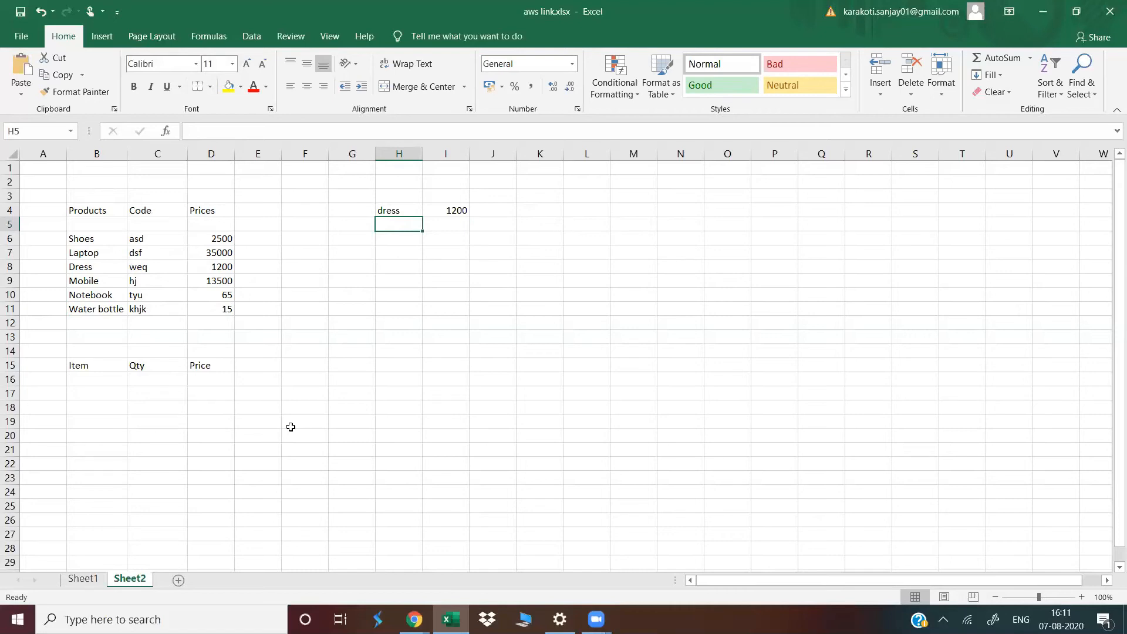
{"action": "left_click", "coordinate": [102, 394]}
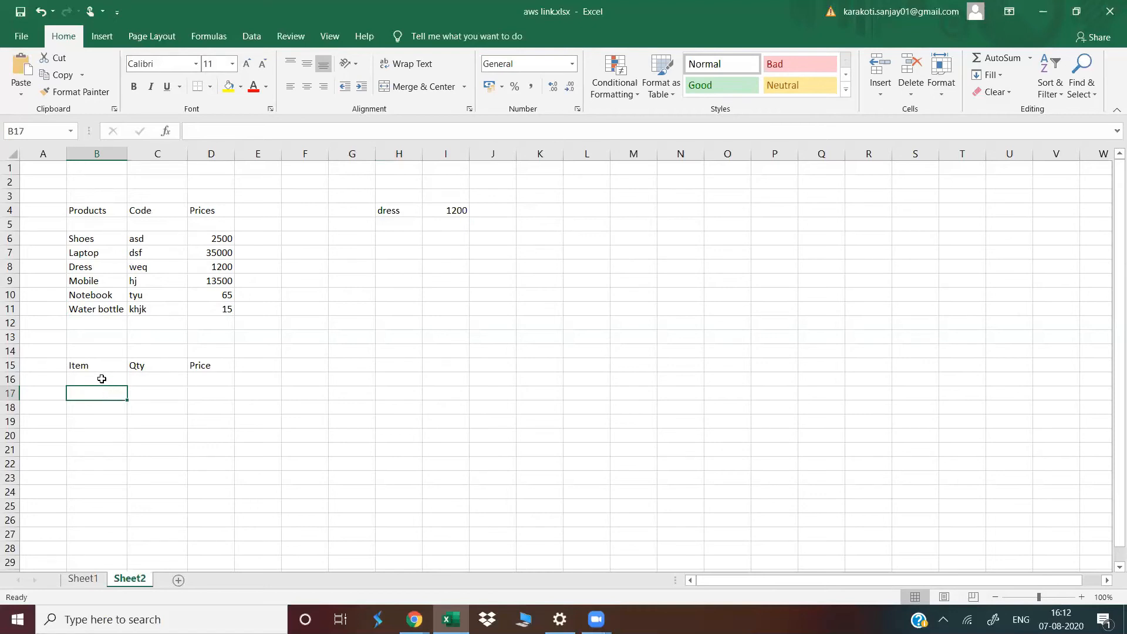
Enter Shoes in cell B16 as the first item under the Item heading
{"action": "left_click", "coordinate": [102, 378]}
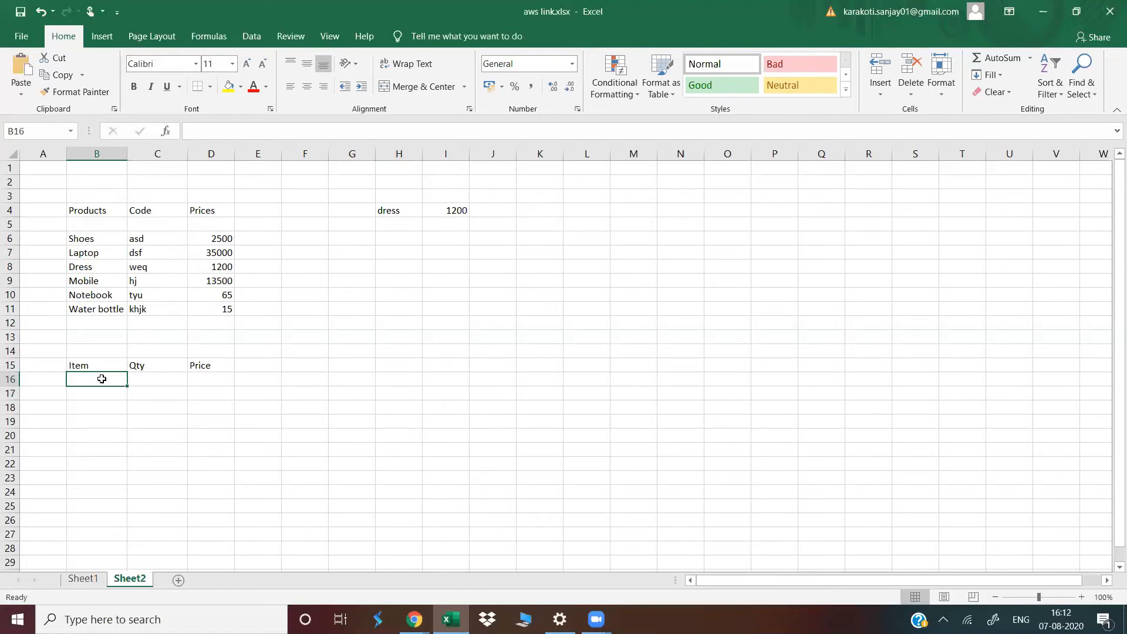
{"action": "type", "text": "Soes"}
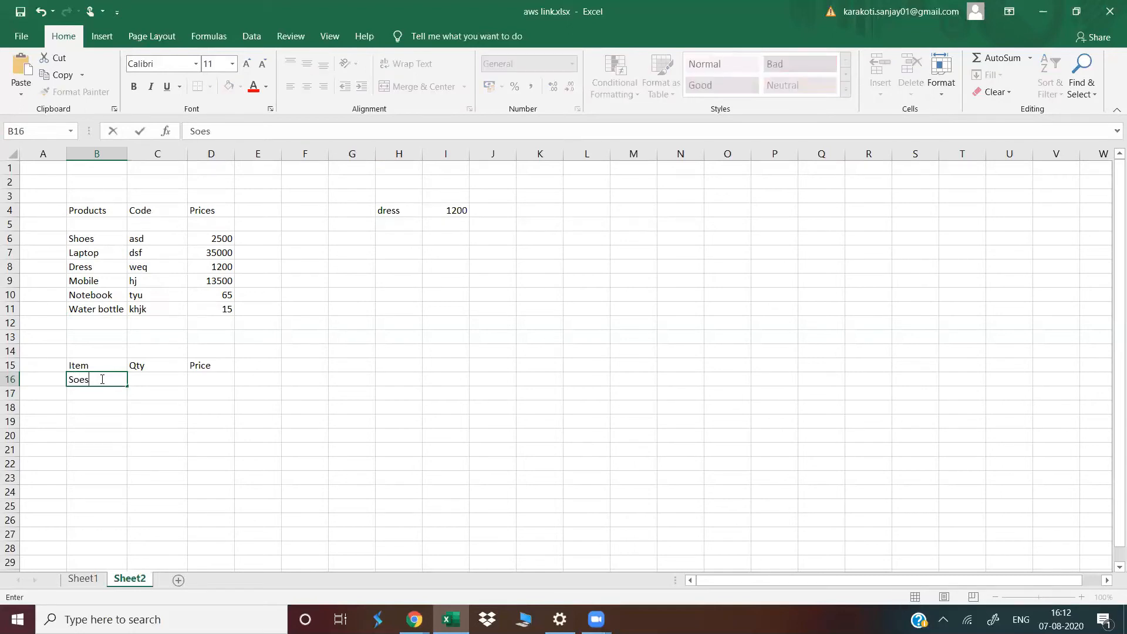
{"action": "key", "text": "BackSpace"}
{"action": "key", "text": "BackSpace"}
{"action": "key", "text": "BackSpace"}
{"action": "key", "text": "BackSpace"}
{"action": "type", "text": "Shoes"}
{"action": "key", "text": "Return"}
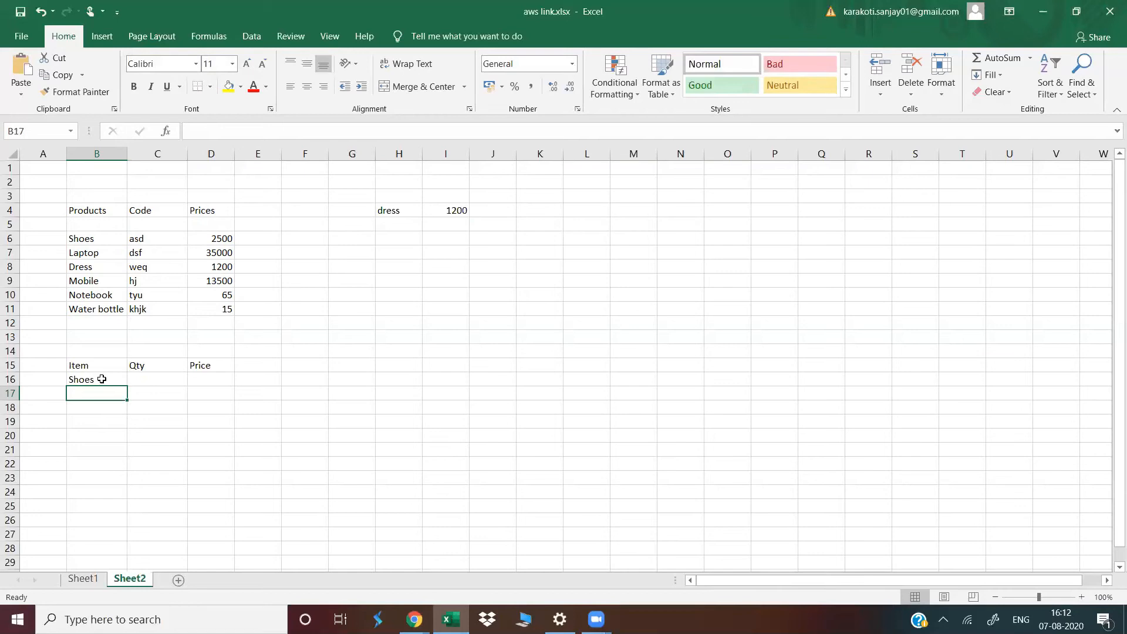
Start a VLOOKUP formula in D16 with B16 as the lookup value and B4:D12 as the table array
{"action": "key", "text": "Right"}
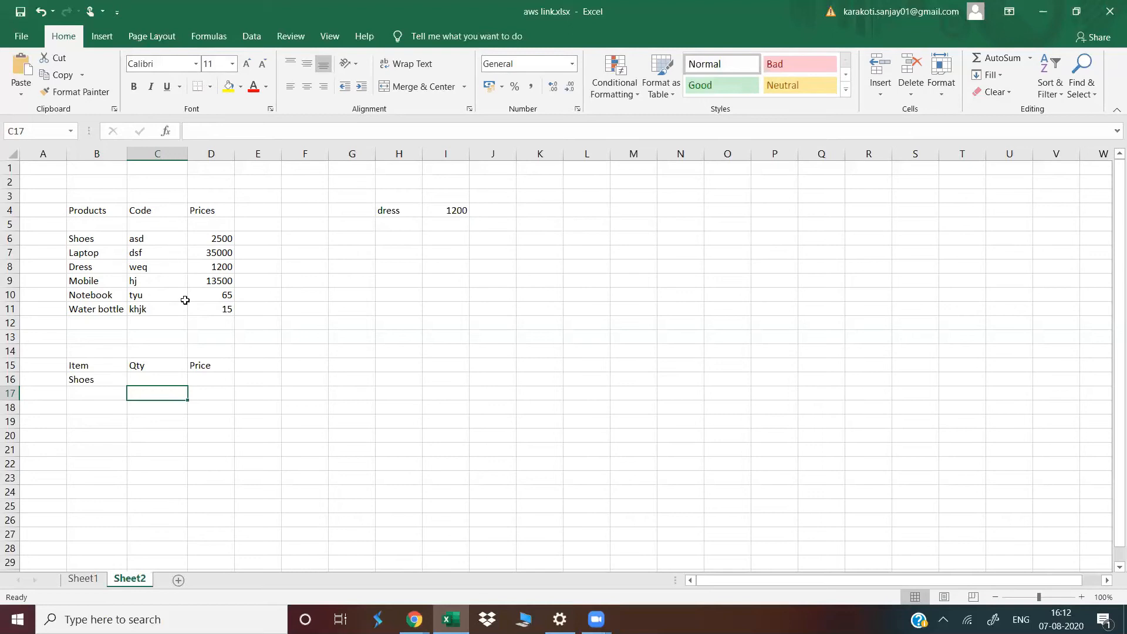
{"action": "left_click", "coordinate": [204, 379]}
{"action": "type", "text": "="}
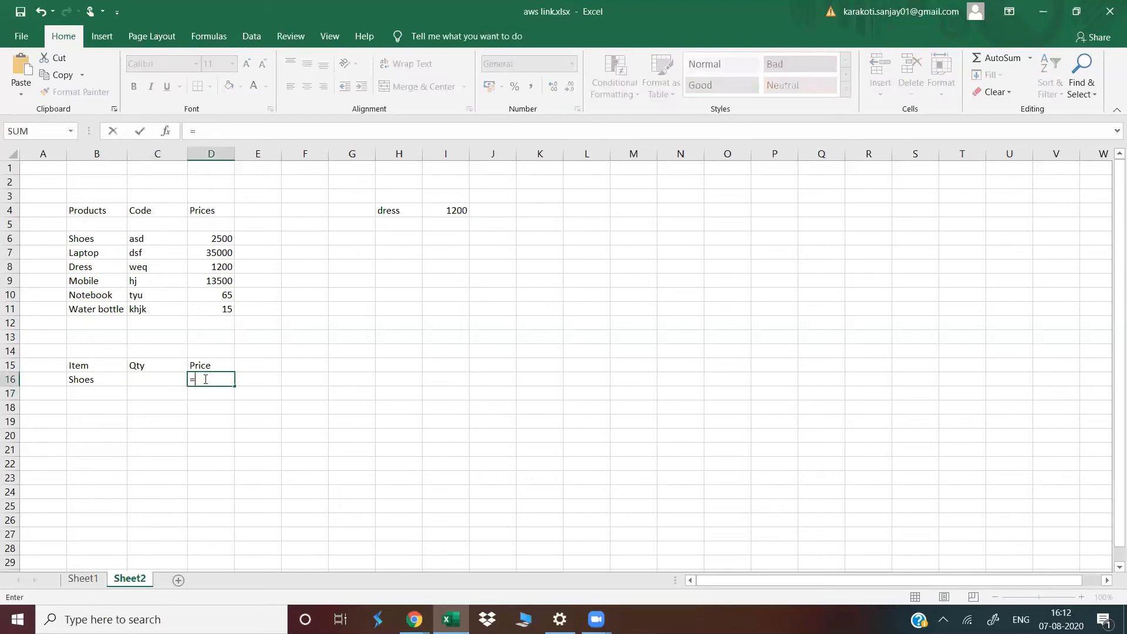
{"action": "type", "text": "vl"}
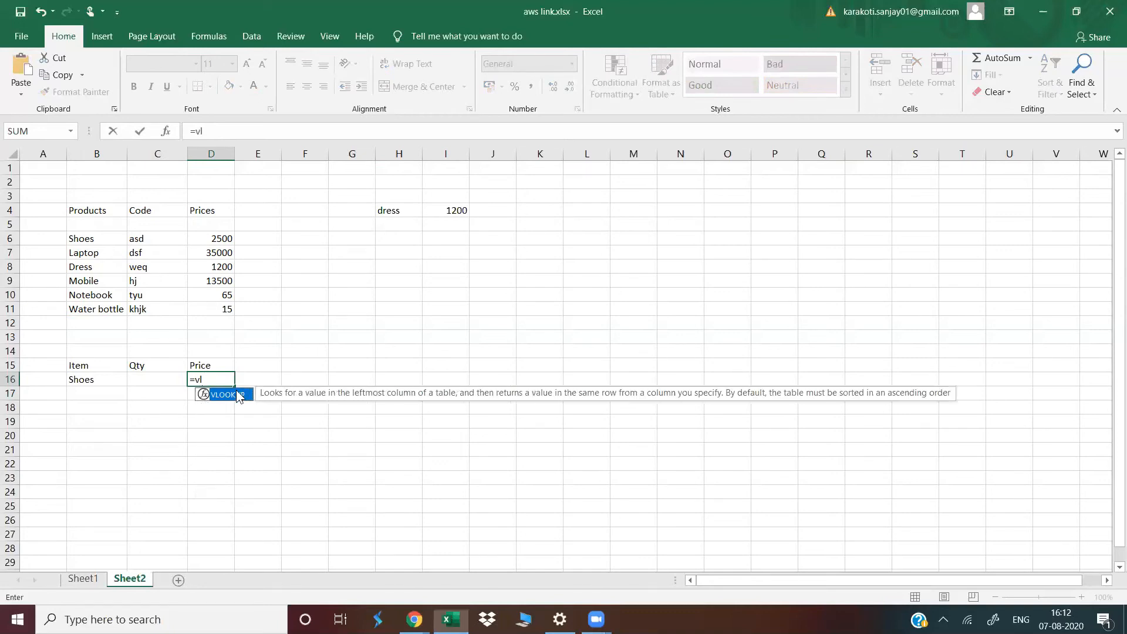
{"action": "double_click", "coordinate": [240, 394]}
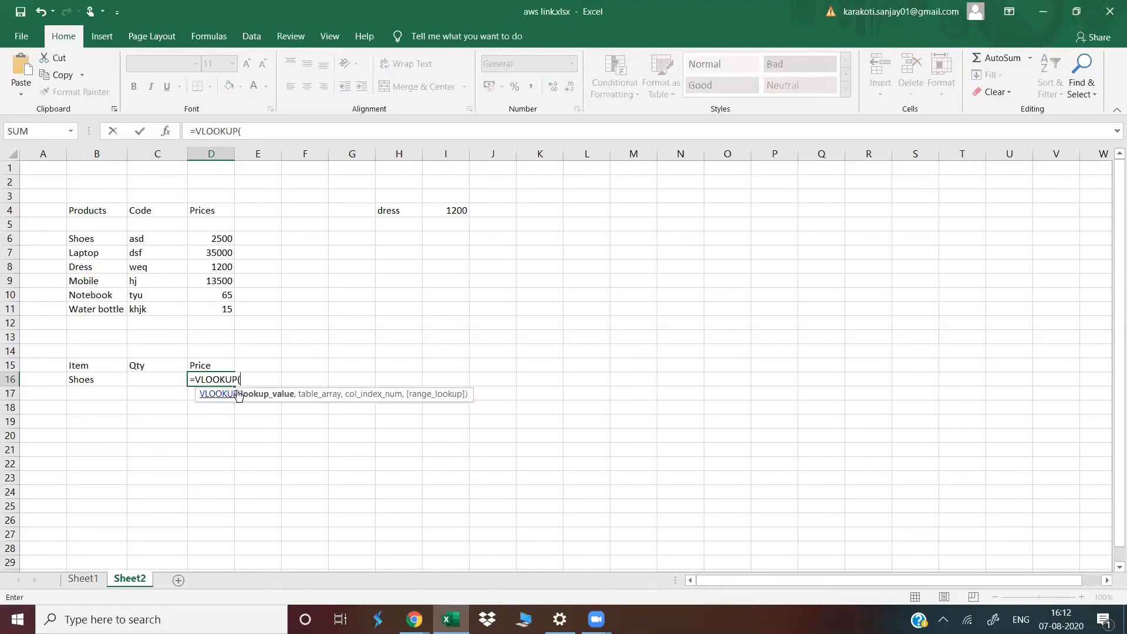
{"action": "left_click", "coordinate": [93, 382]}
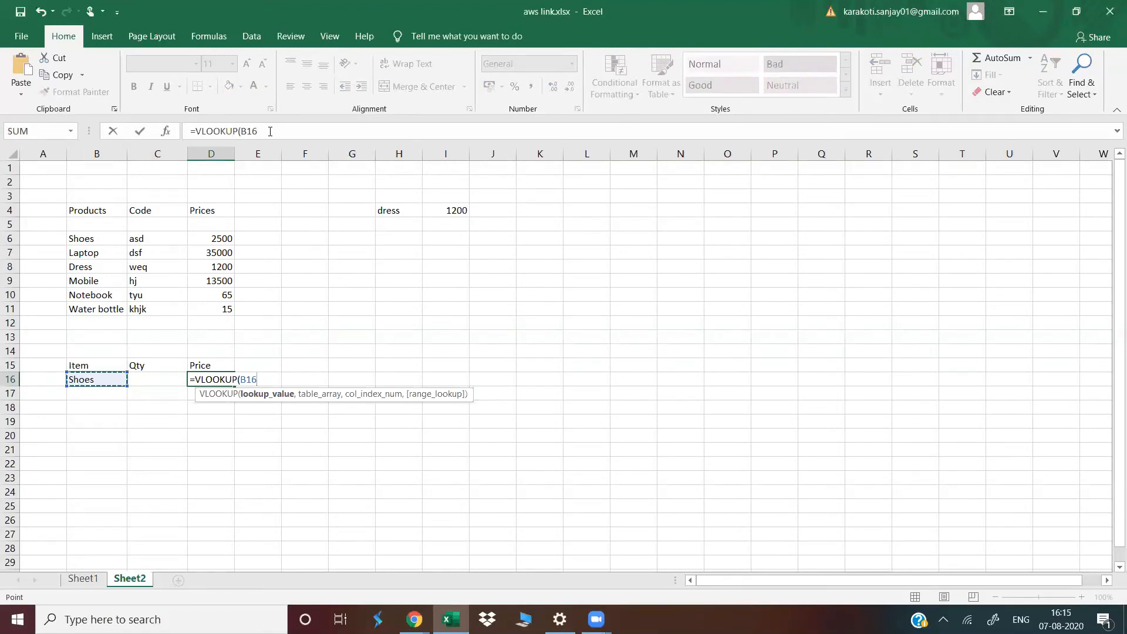
{"action": "left_click", "coordinate": [270, 131]}
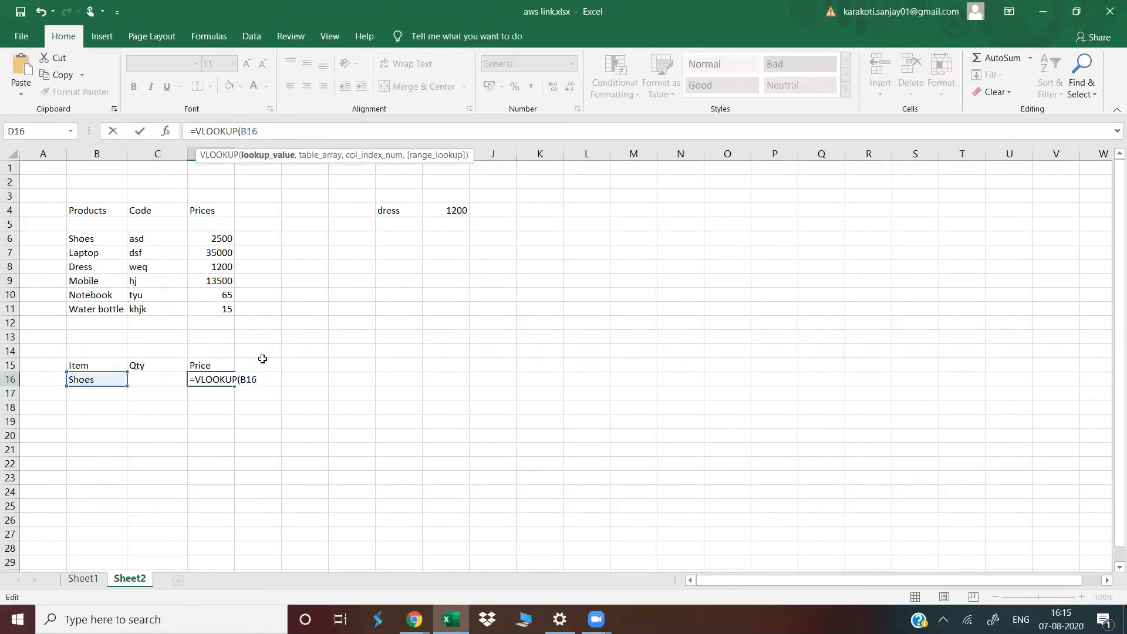
{"action": "type", "text": ","}
{"action": "left_click_drag", "start_coordinate": [91, 207], "coordinate": [222, 317]}
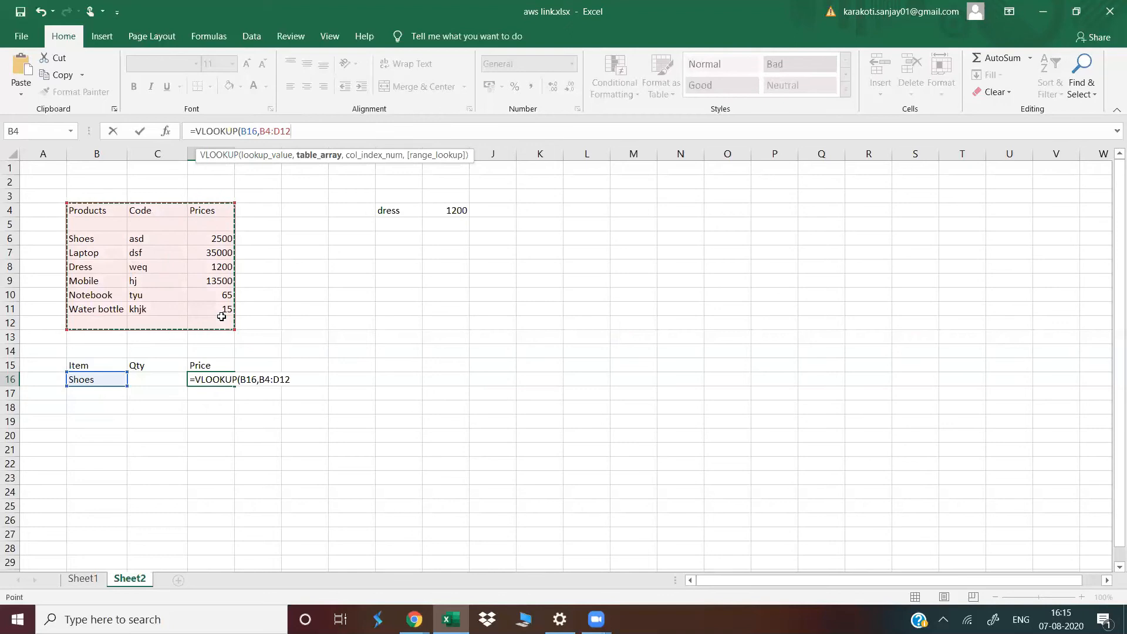
Complete the VLOOKUP in D16 with column index 3 and FALSE for an exact match
{"action": "type", "text": ","}
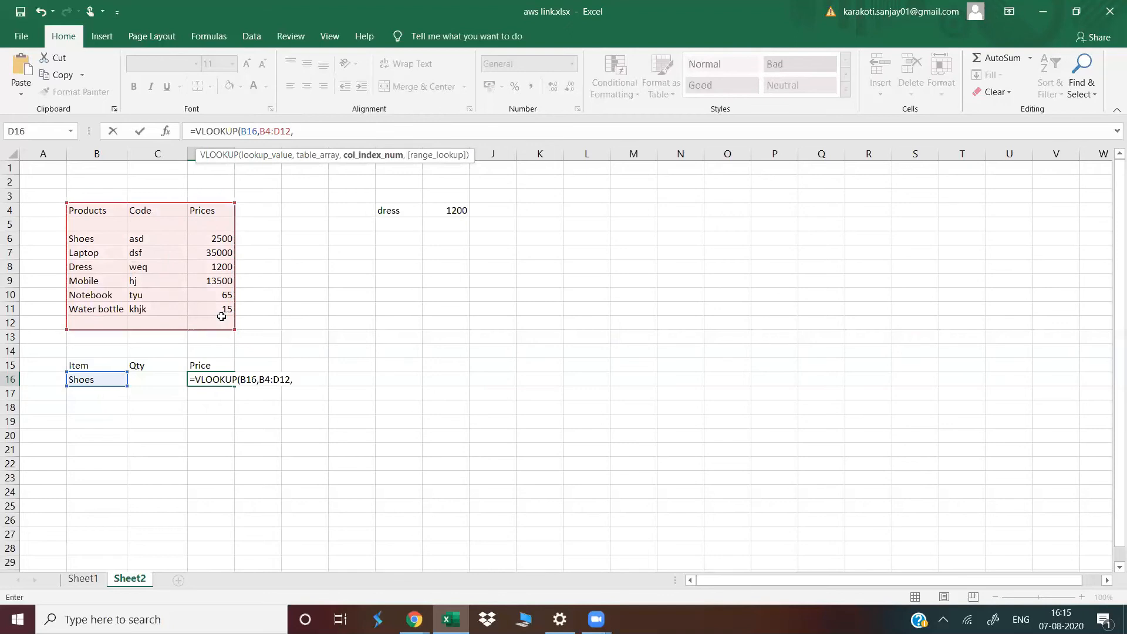
{"action": "type", "text": "3,"}
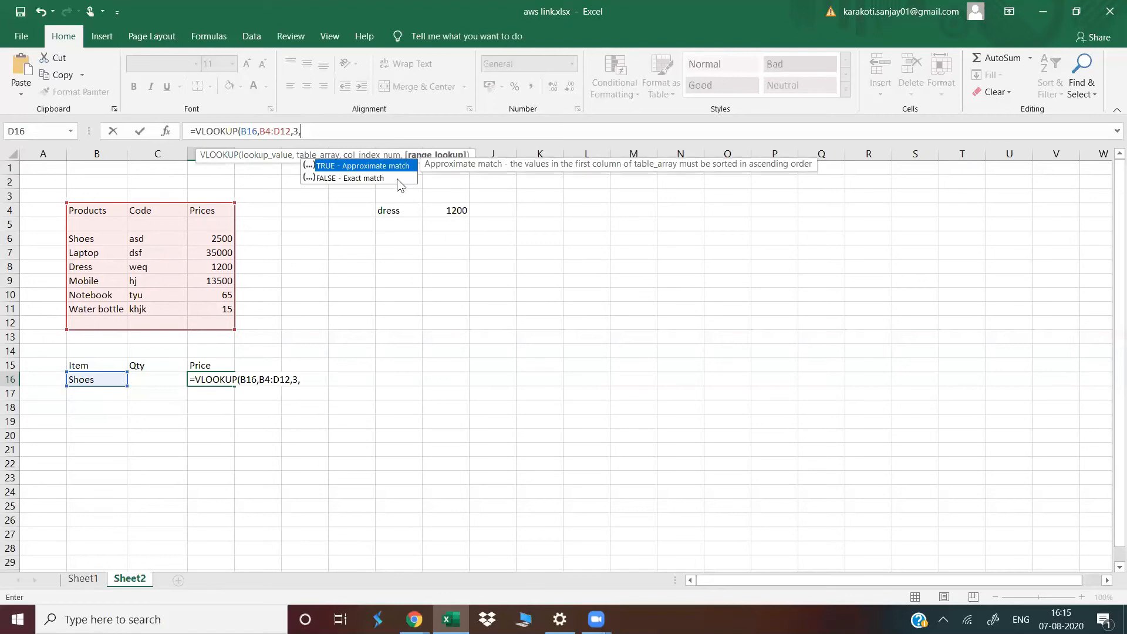
{"action": "double_click", "coordinate": [361, 179]}
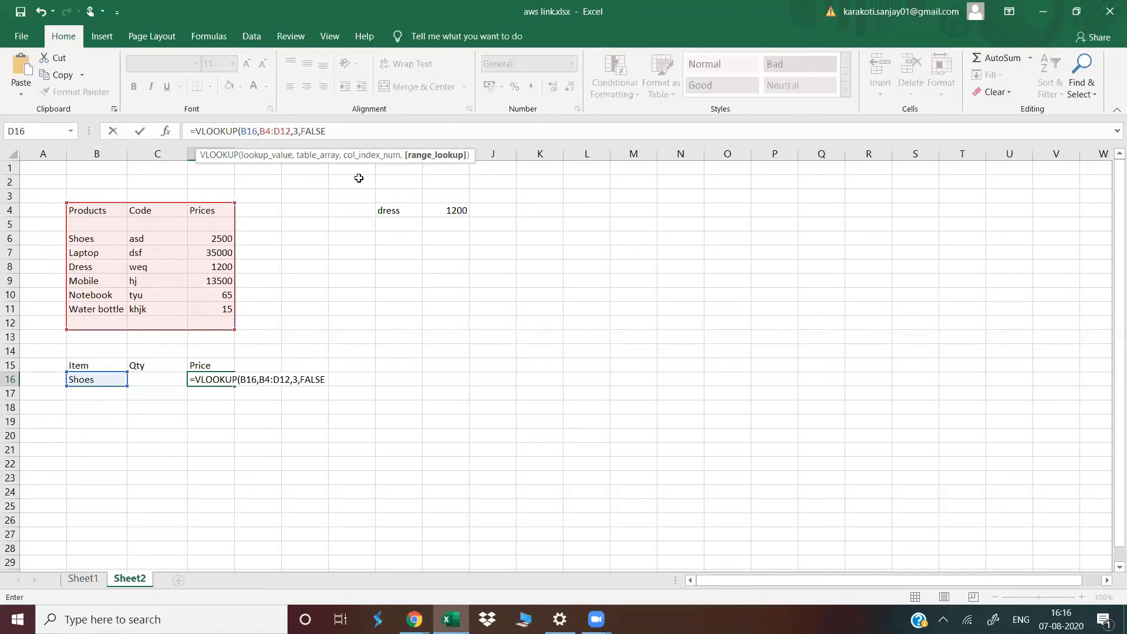
{"action": "key", "text": "Return"}
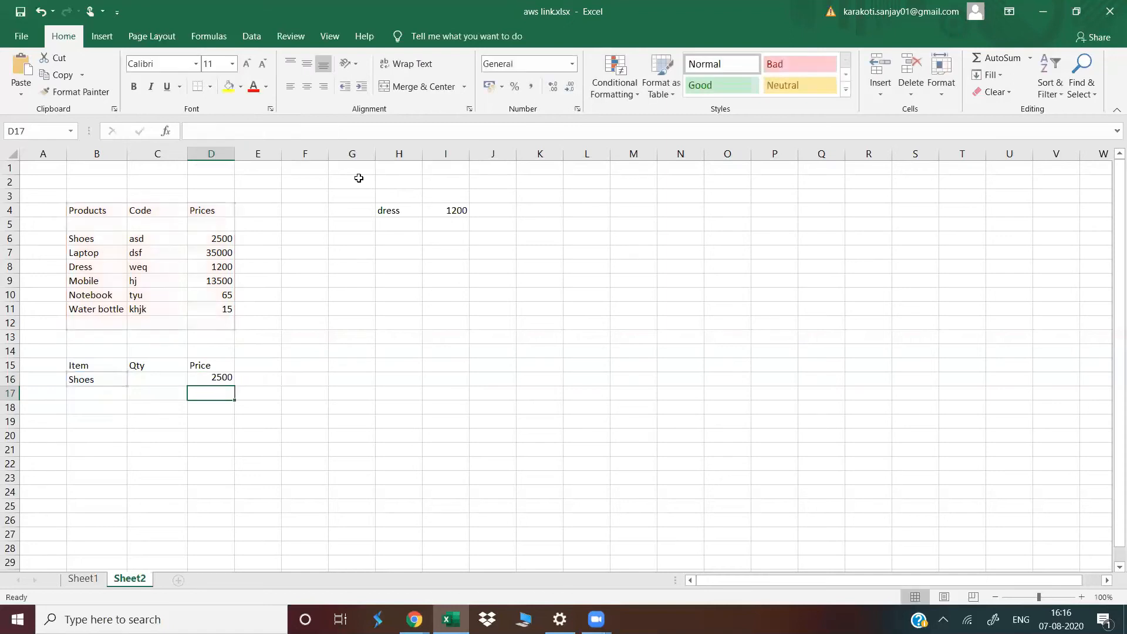
Enter a quantity of 2 in C16 and add the heading Total Price in E15
{"action": "left_click", "coordinate": [157, 379]}
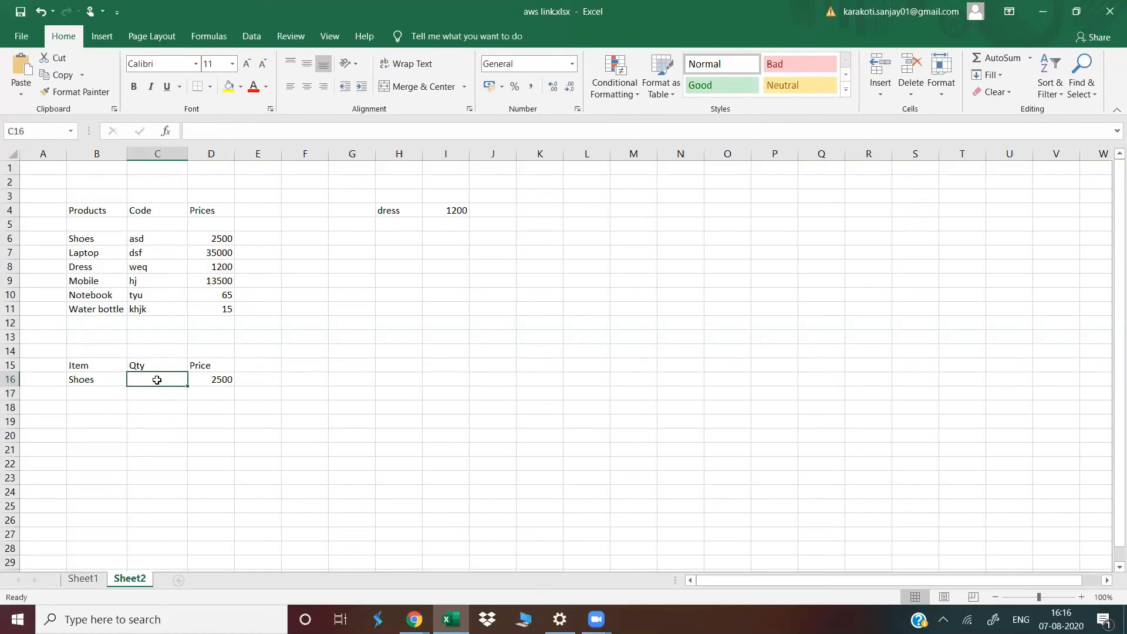
{"action": "type", "text": "2"}
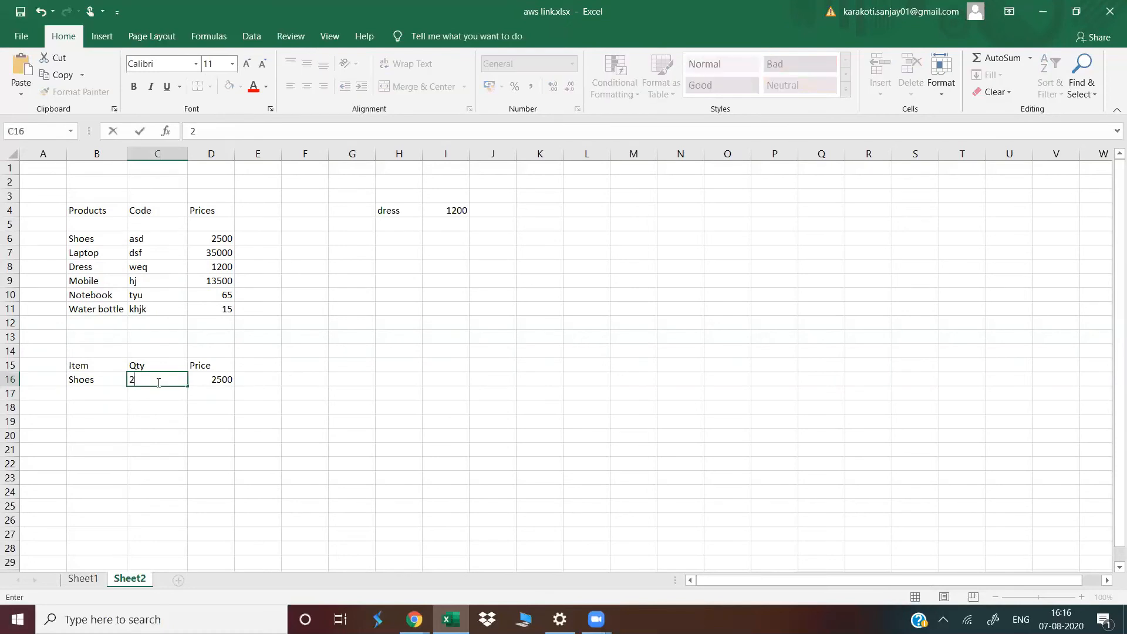
{"action": "left_click", "coordinate": [253, 370]}
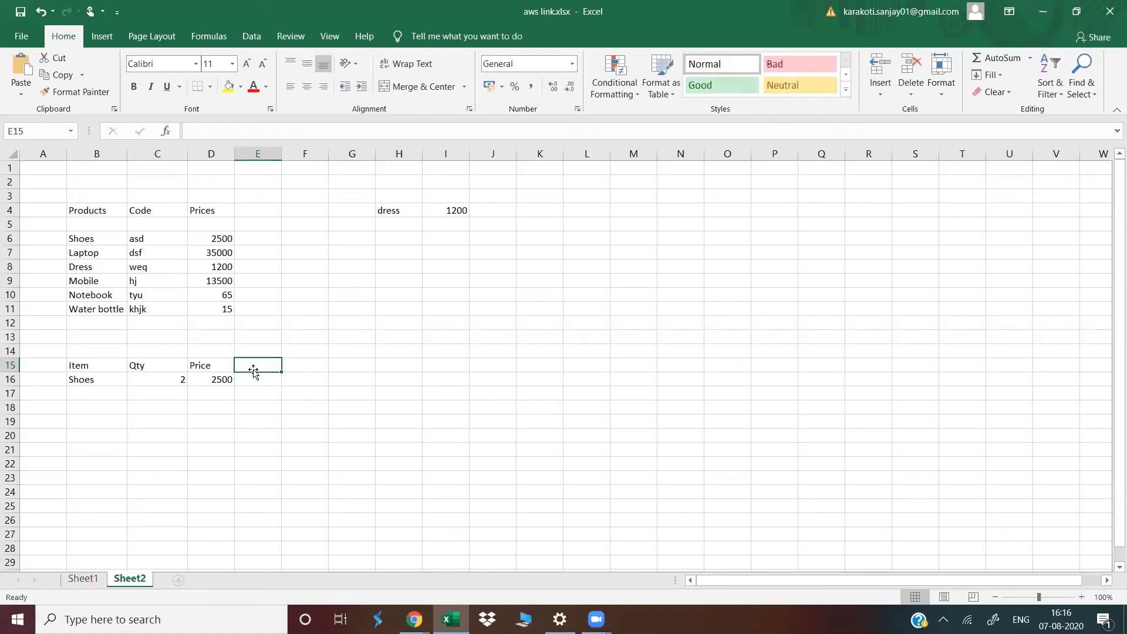
{"action": "type", "text": "Total"}
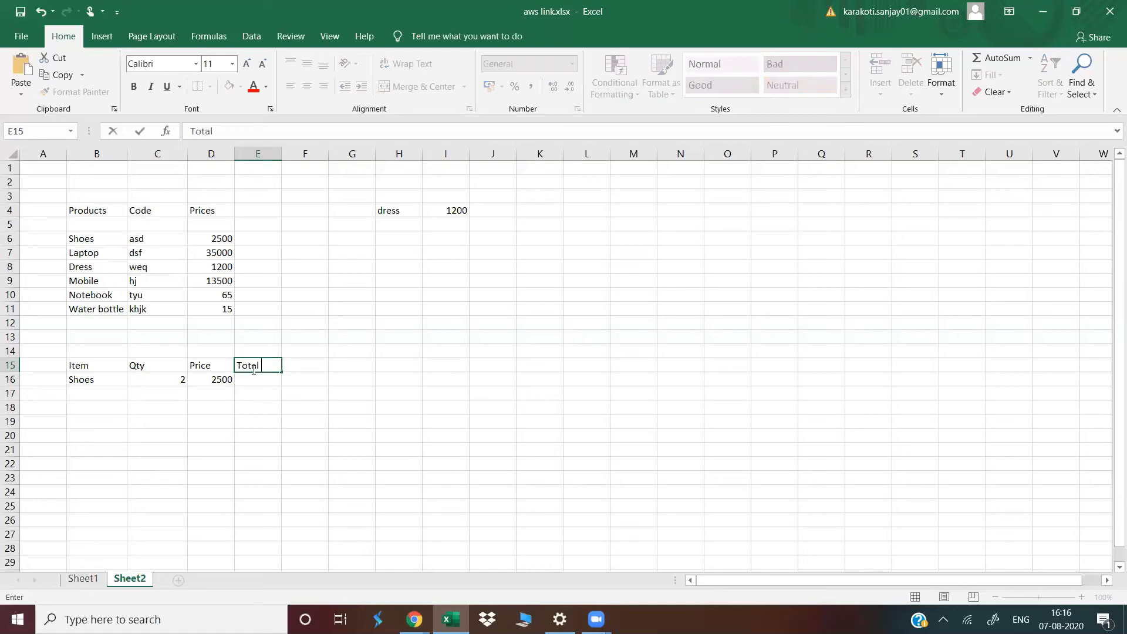
{"action": "type", "text": " Price"}
{"action": "key", "text": "Return"}
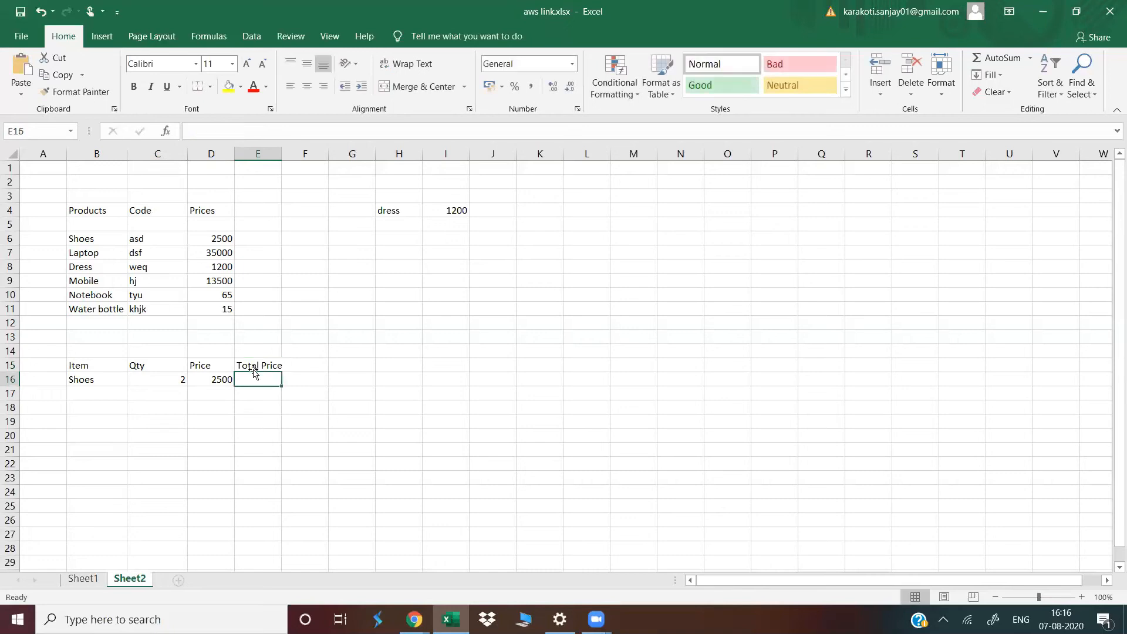
Widen column E and calculate the total price in E16 with the formula =D16*C16
{"action": "left_click_drag", "start_coordinate": [282, 153], "coordinate": [315, 154]}
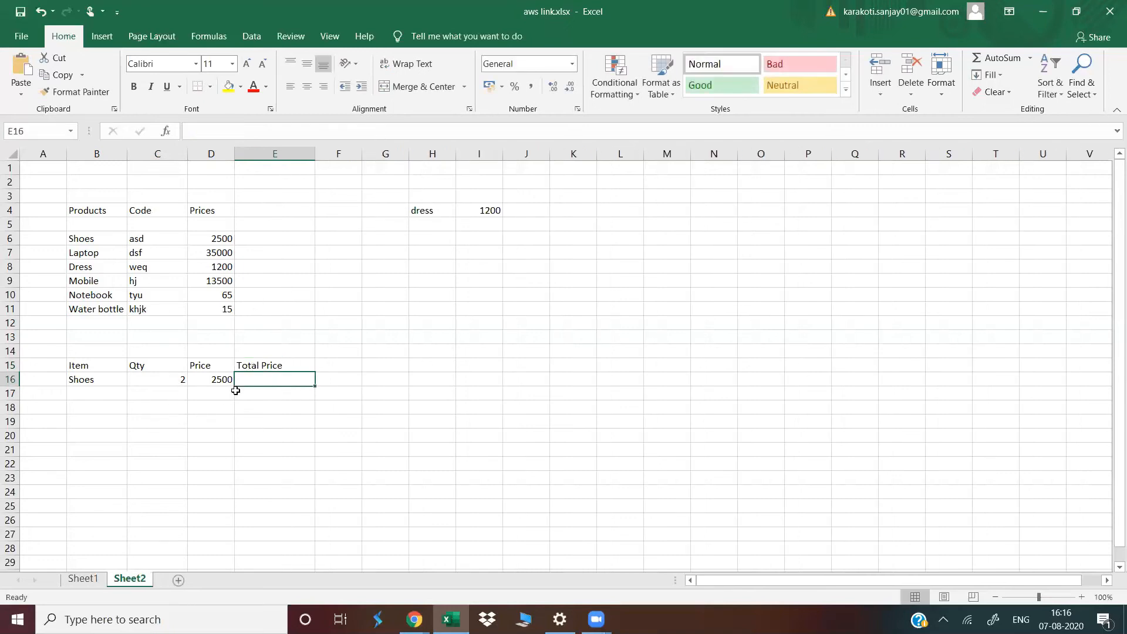
{"action": "type", "text": "="}
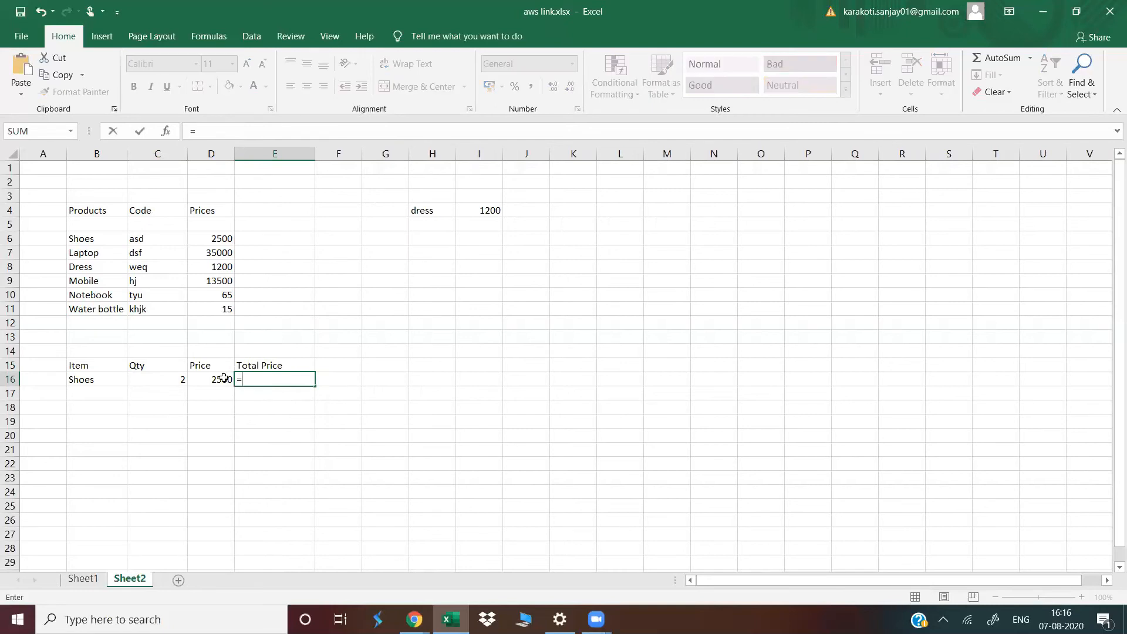
{"action": "left_click", "coordinate": [220, 378]}
{"action": "type", "text": "*"}
{"action": "left_click", "coordinate": [167, 378]}
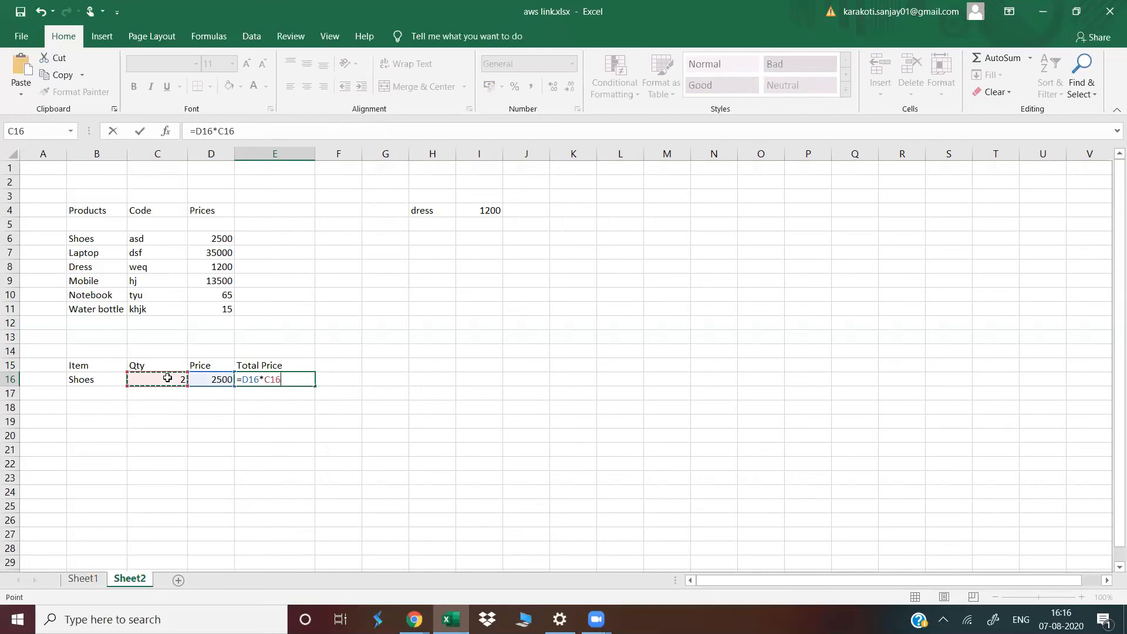
{"action": "key", "text": "Return"}
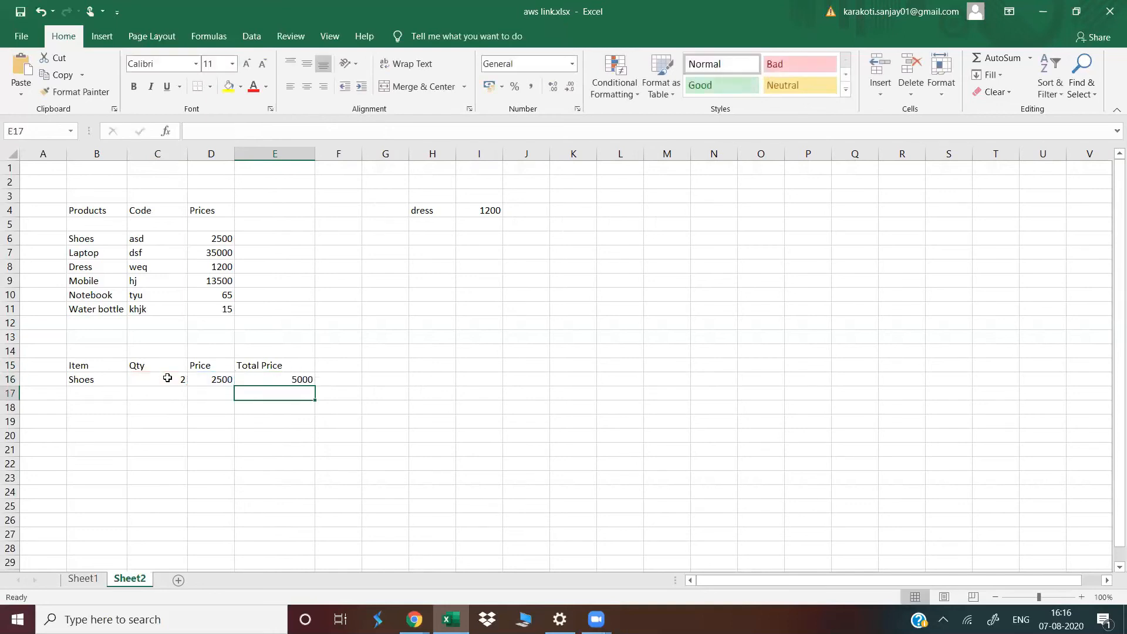
{"action": "left_click", "coordinate": [278, 382]}
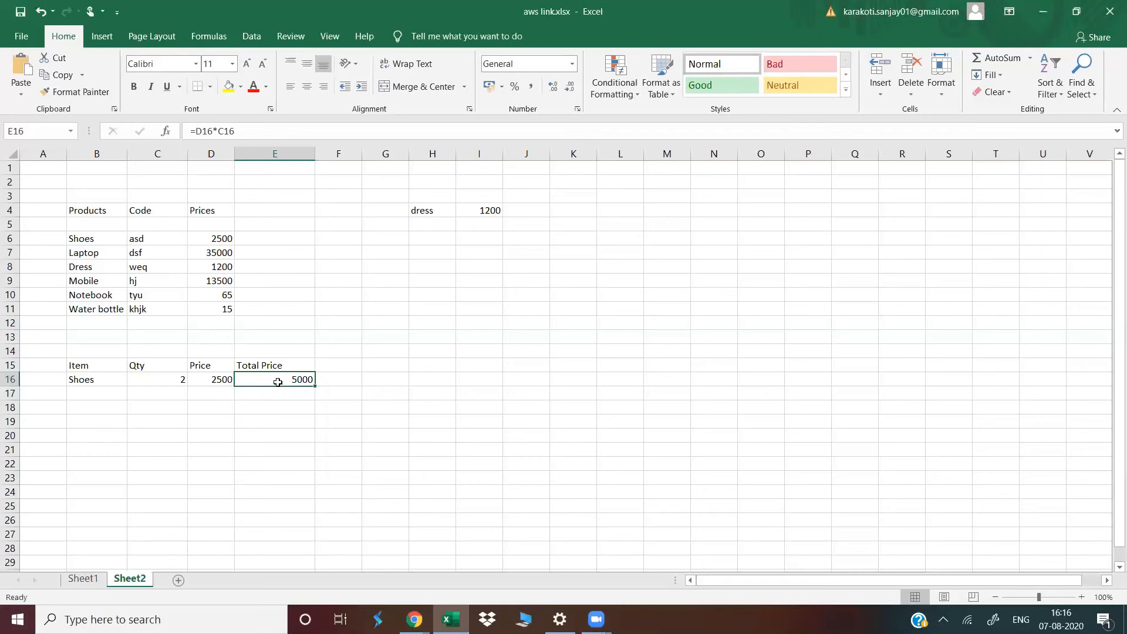
Change the item in B16 to Mobile and its quantity in C16 to 1
{"action": "left_click", "coordinate": [108, 380]}
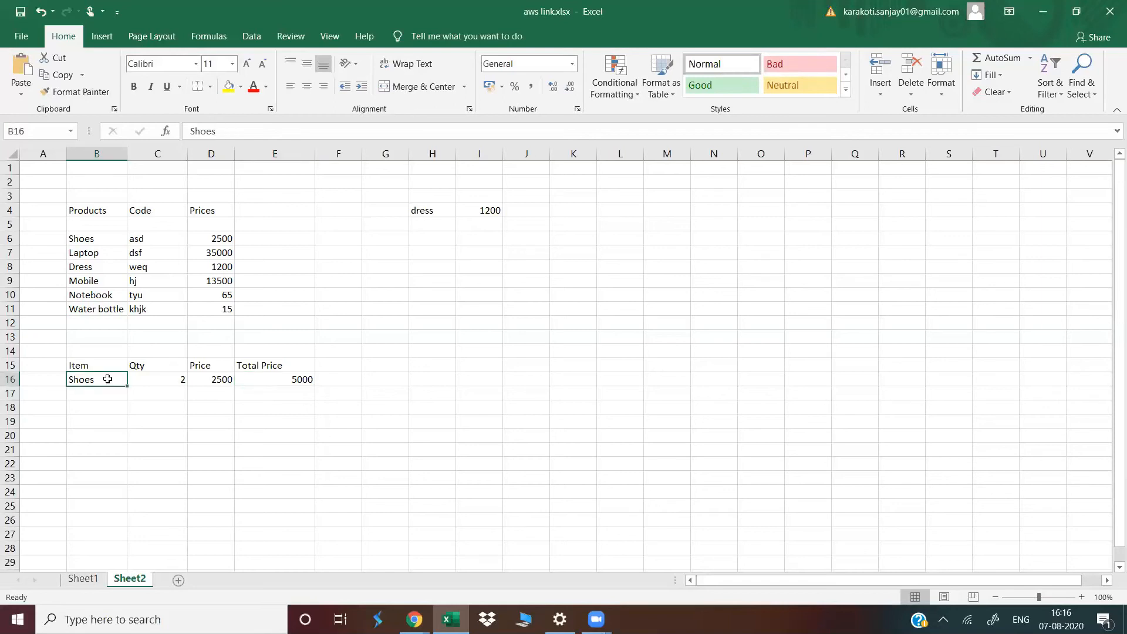
{"action": "type", "text": "Mobile"}
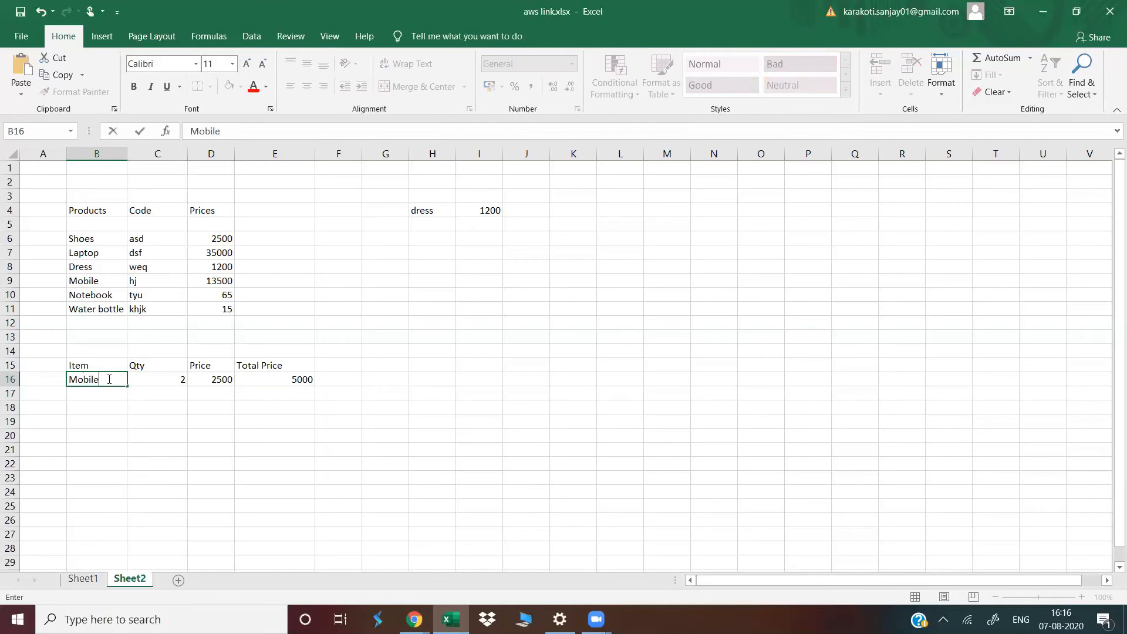
{"action": "key", "text": "Return"}
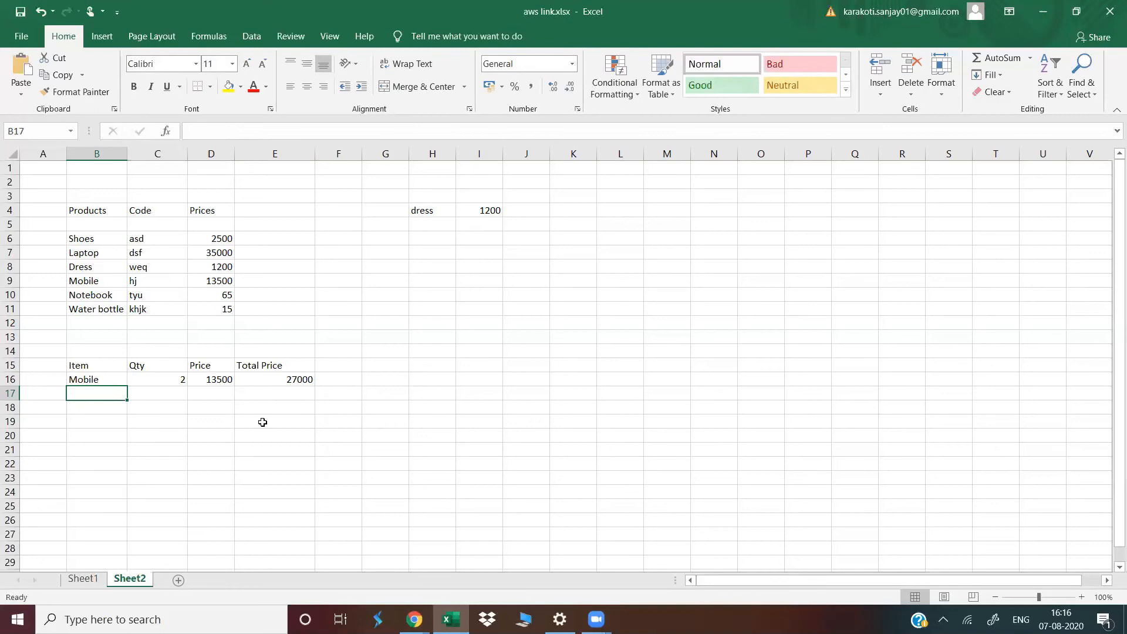
{"action": "left_click", "coordinate": [162, 384]}
{"action": "type", "text": "1"}
{"action": "key", "text": "Return"}
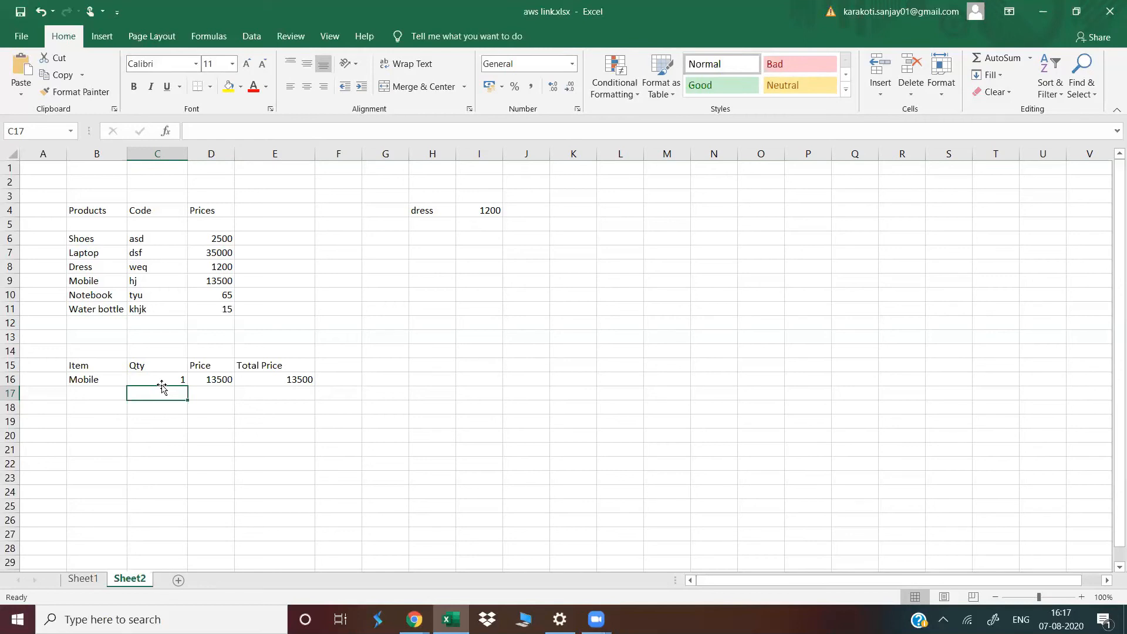
Clear the item in B16 and set the cell's data validation to allow a List
{"action": "left_click", "coordinate": [104, 380]}
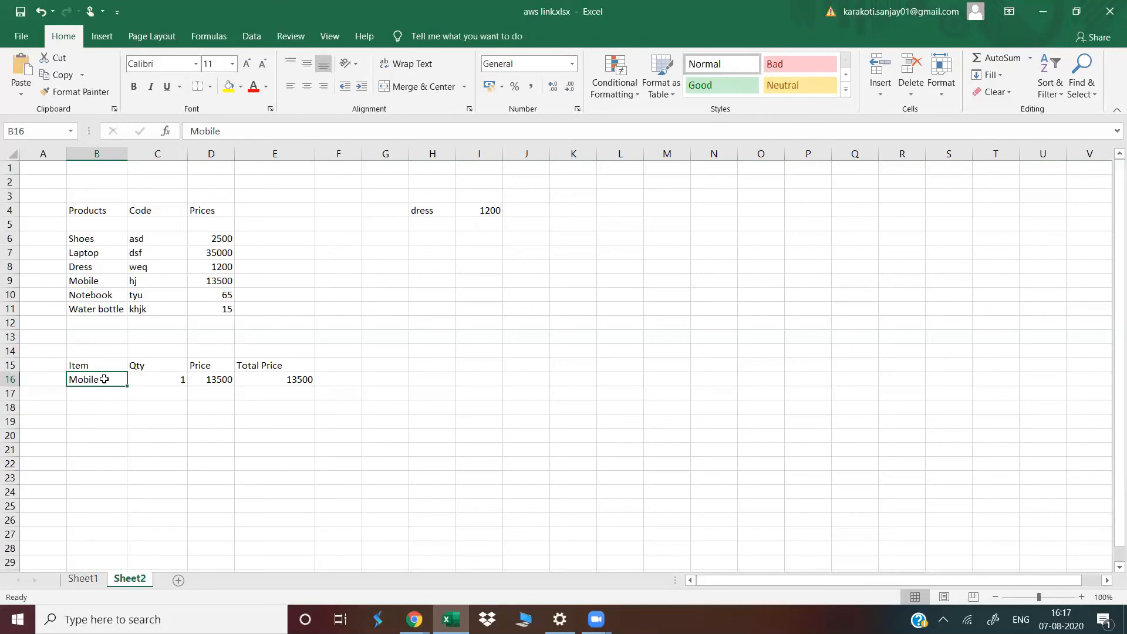
{"action": "key", "text": "Delete"}
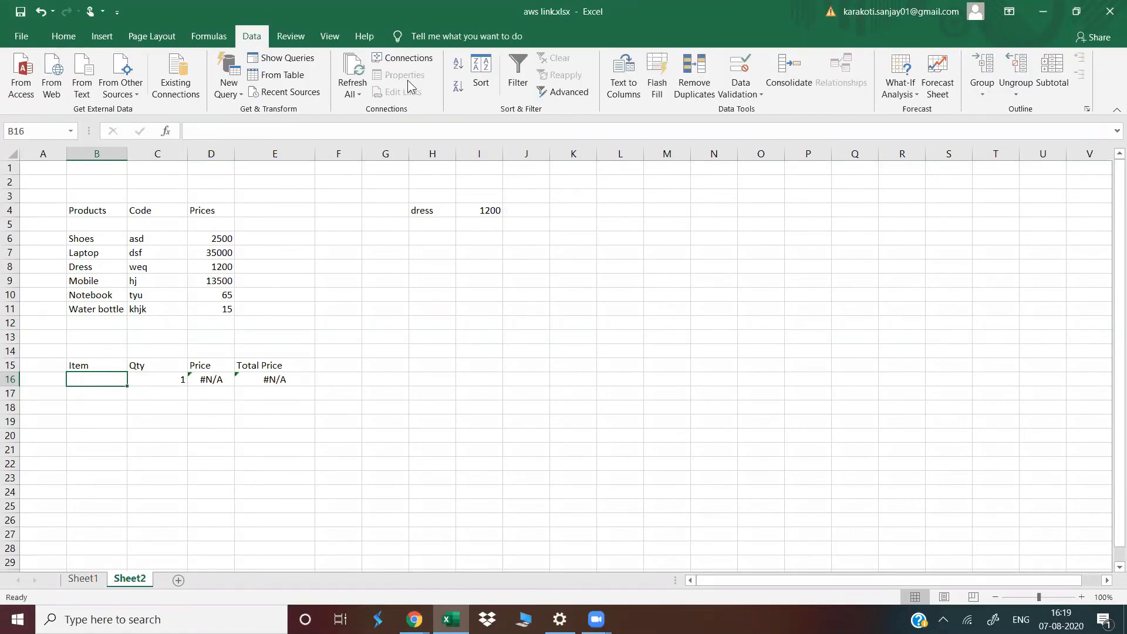
{"action": "left_click", "coordinate": [756, 94]}
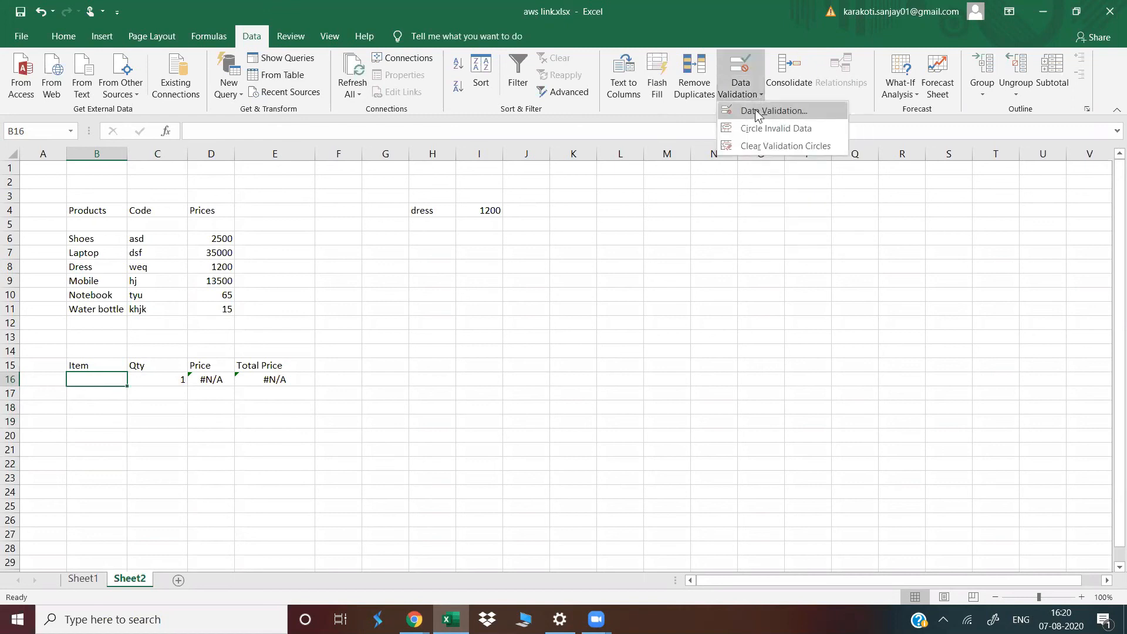
{"action": "left_click", "coordinate": [757, 112]}
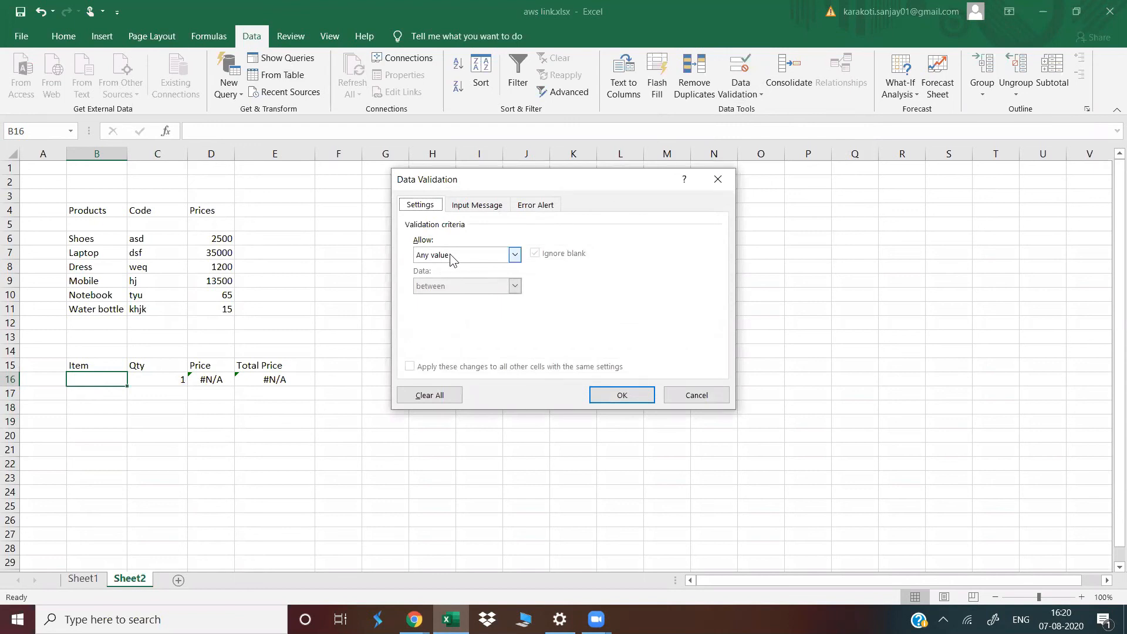
{"action": "left_click", "coordinate": [515, 256]}
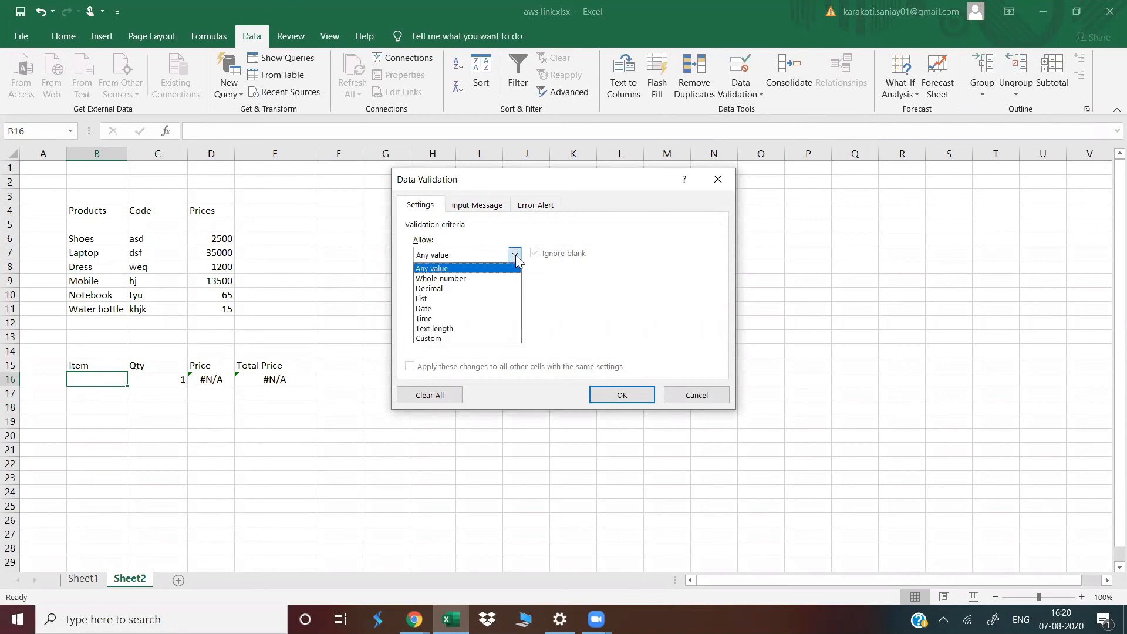
{"action": "left_click", "coordinate": [429, 300]}
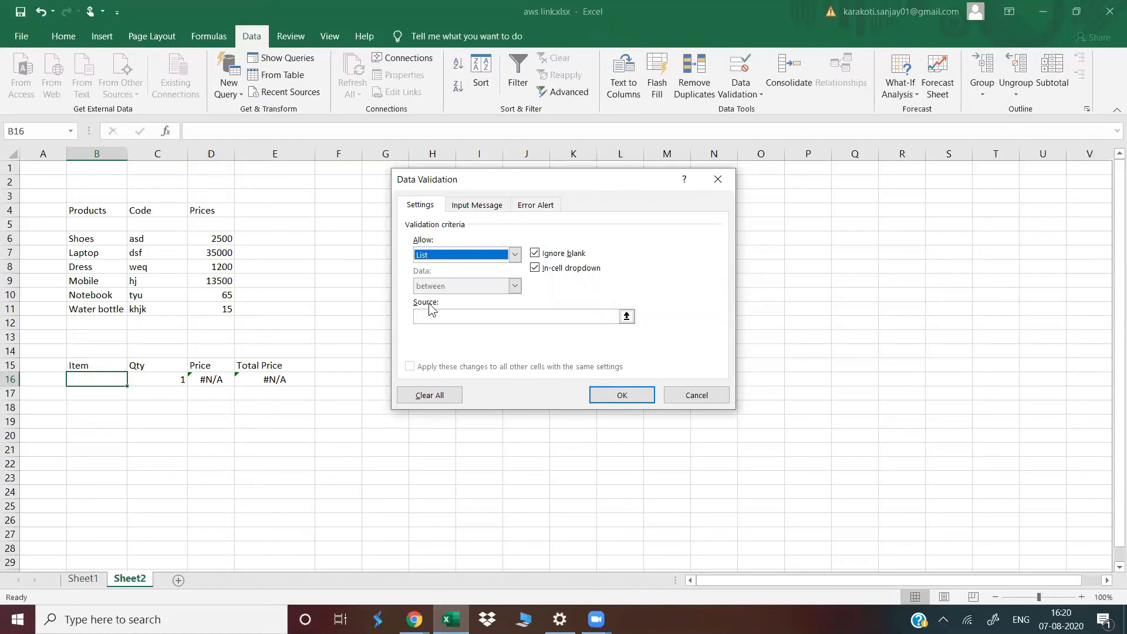
Set the validation list's source to the product names in B6:B11
{"action": "left_click", "coordinate": [628, 317]}
{"action": "left_click_drag", "start_coordinate": [95, 237], "coordinate": [108, 310]}
{"action": "key", "text": "Return"}
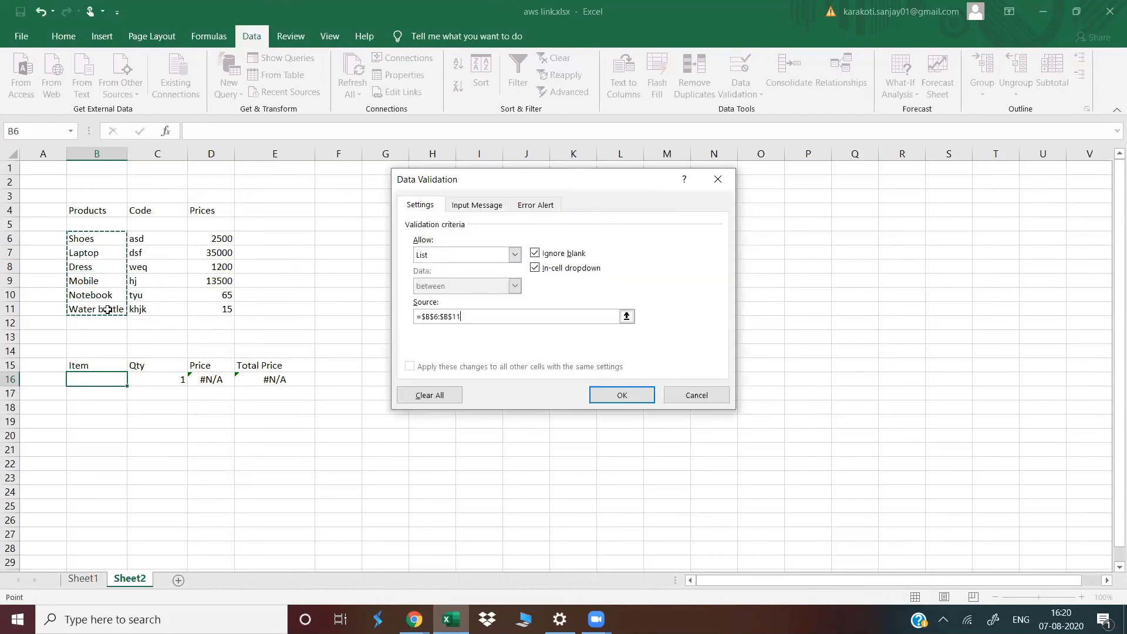
Apply the list validation to B16 and choose Water bottle from the cell's drop-down
{"action": "left_click", "coordinate": [614, 397]}
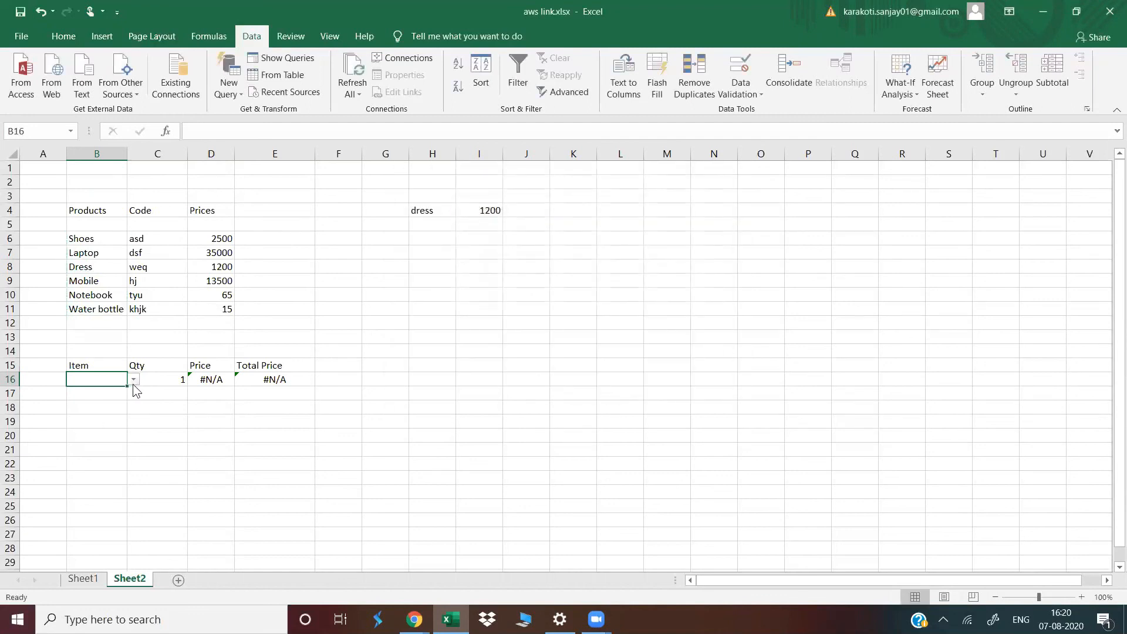
{"action": "left_click", "coordinate": [133, 384]}
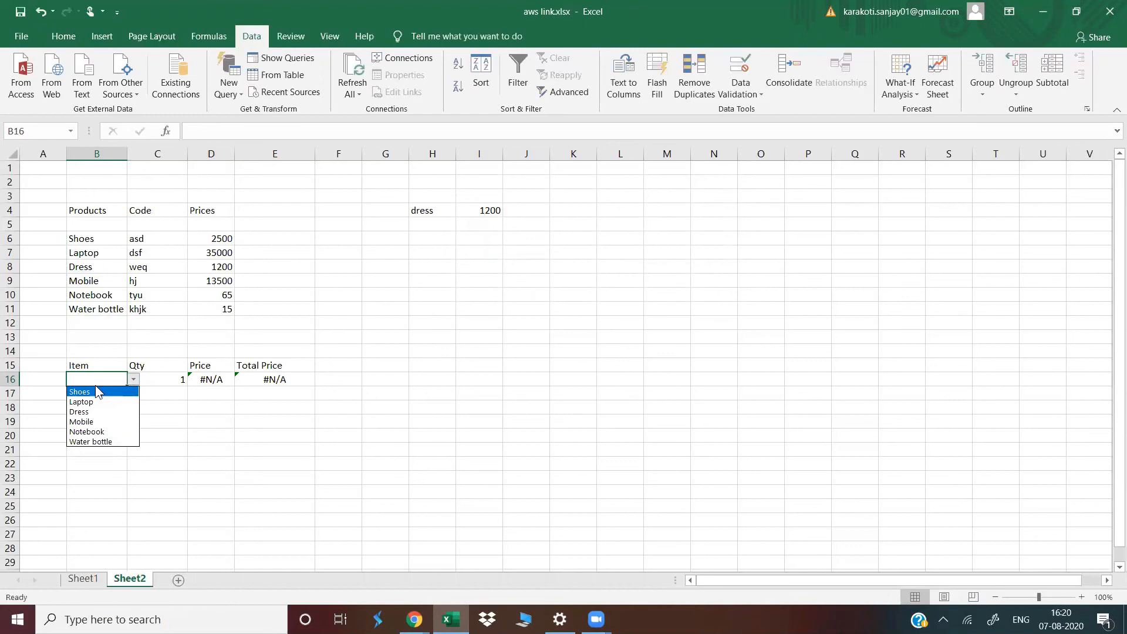
{"action": "left_click", "coordinate": [88, 441]}
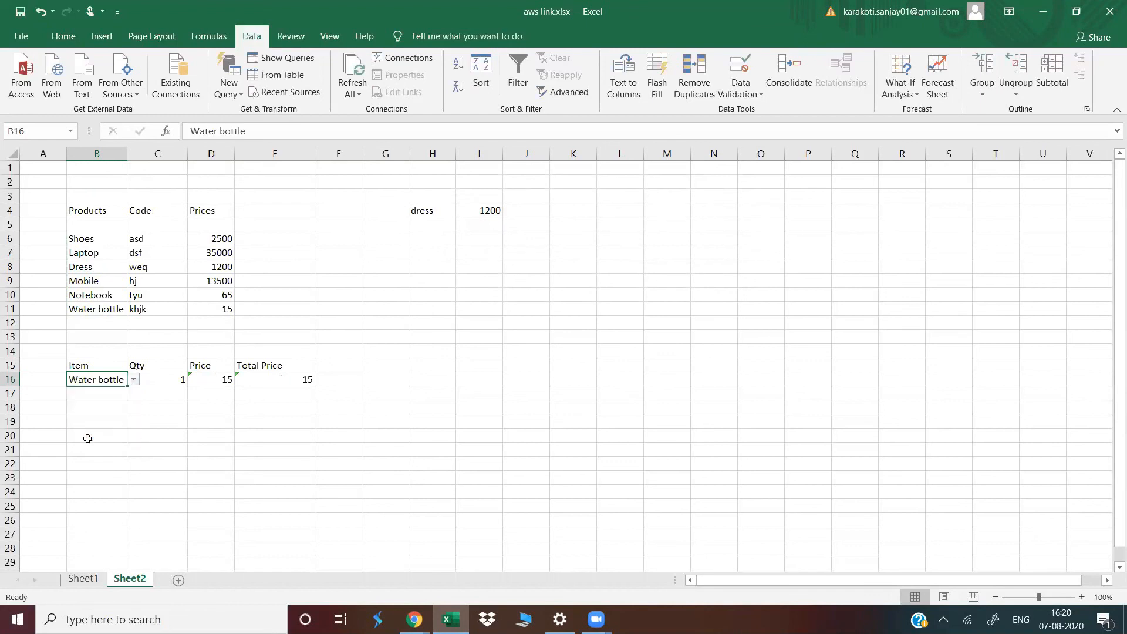
Set the quantity in C16 to 10 and change the item in B16 to Laptop using the cell's product list
{"action": "left_click", "coordinate": [176, 381]}
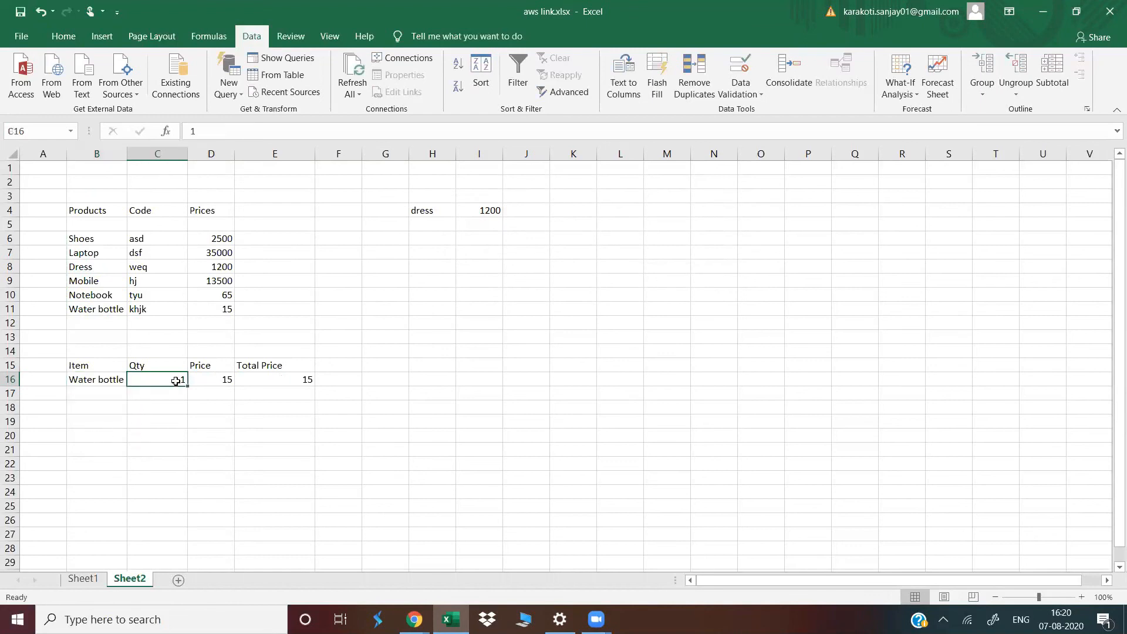
{"action": "type", "text": "10"}
{"action": "key", "text": "Return"}
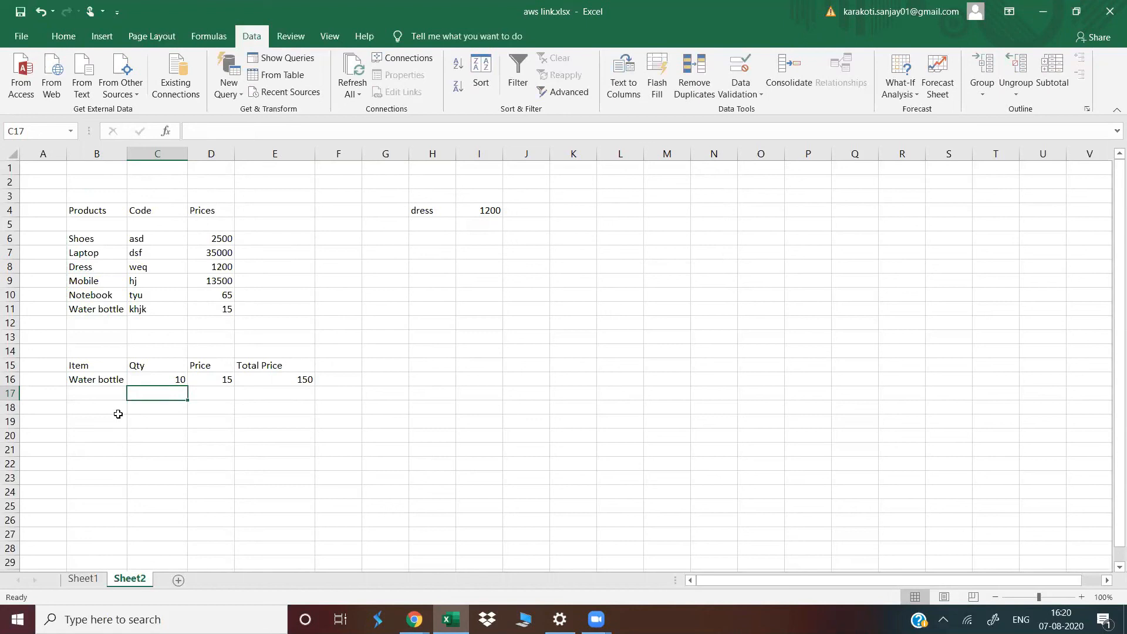
{"action": "left_click", "coordinate": [90, 381]}
{"action": "left_click", "coordinate": [134, 379]}
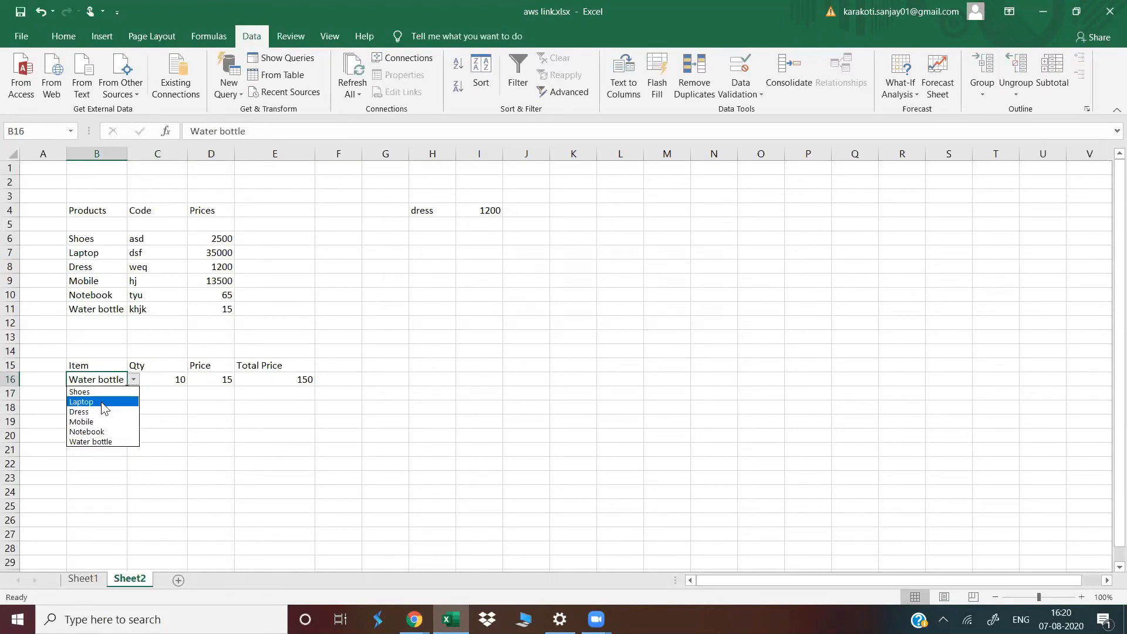
{"action": "left_click", "coordinate": [103, 403]}
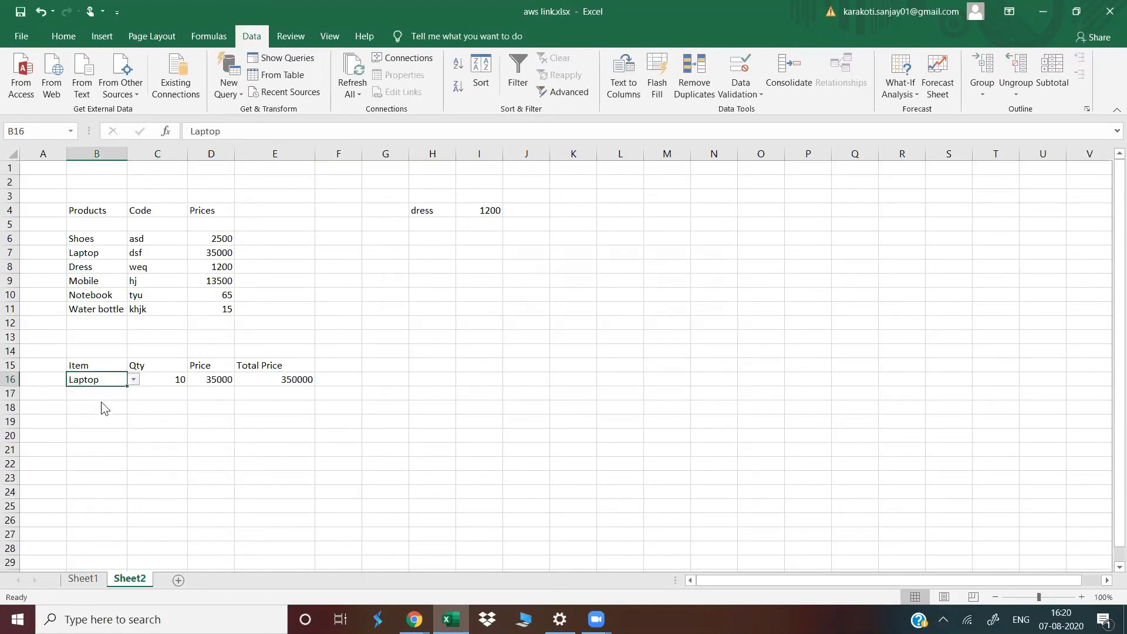
Choose Mobile from the product list in B16, set its quantity in C16 to 4, and select the total price in E16
{"action": "left_click", "coordinate": [134, 379]}
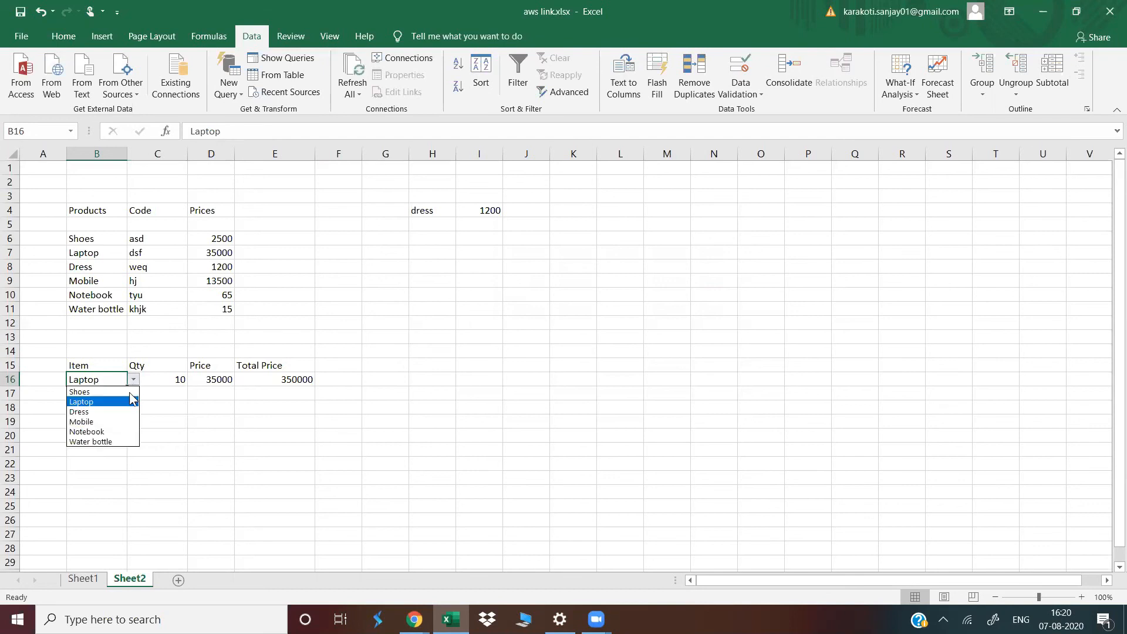
{"action": "left_click", "coordinate": [121, 422]}
{"action": "left_click", "coordinate": [176, 382]}
{"action": "type", "text": "4"}
{"action": "key", "text": "Return"}
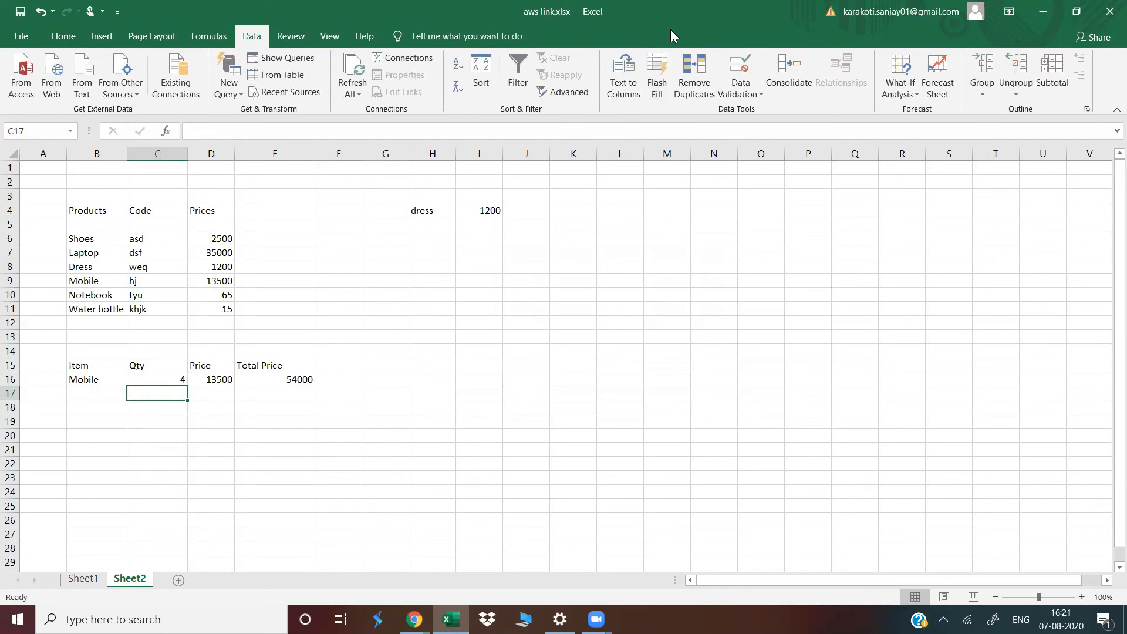
{"action": "left_click", "coordinate": [280, 446]}
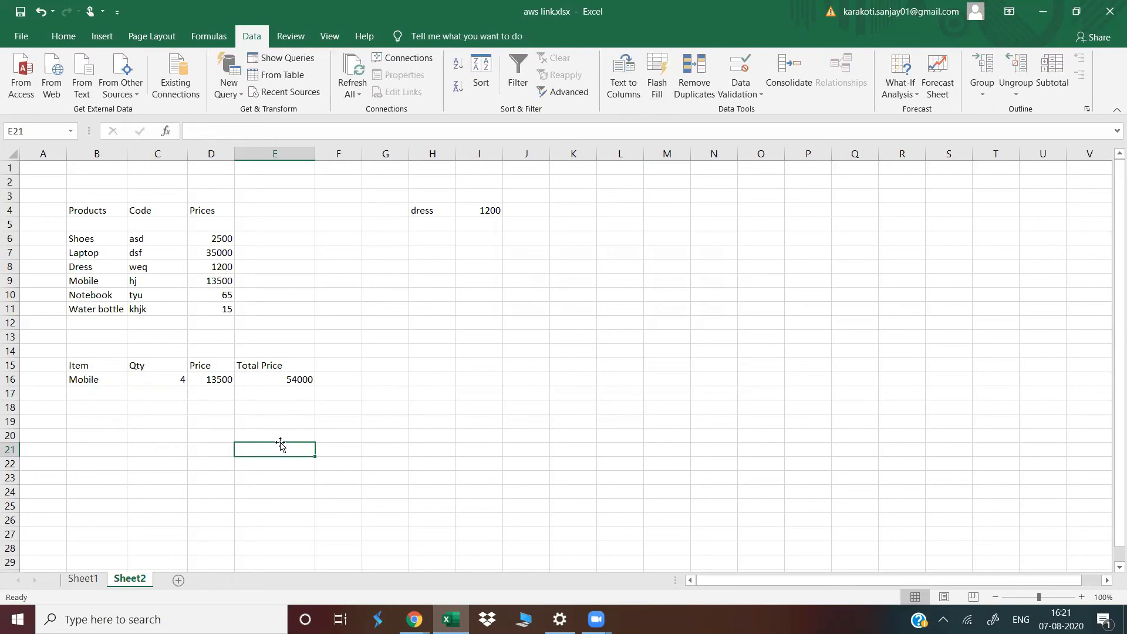
{"action": "left_click", "coordinate": [292, 377]}
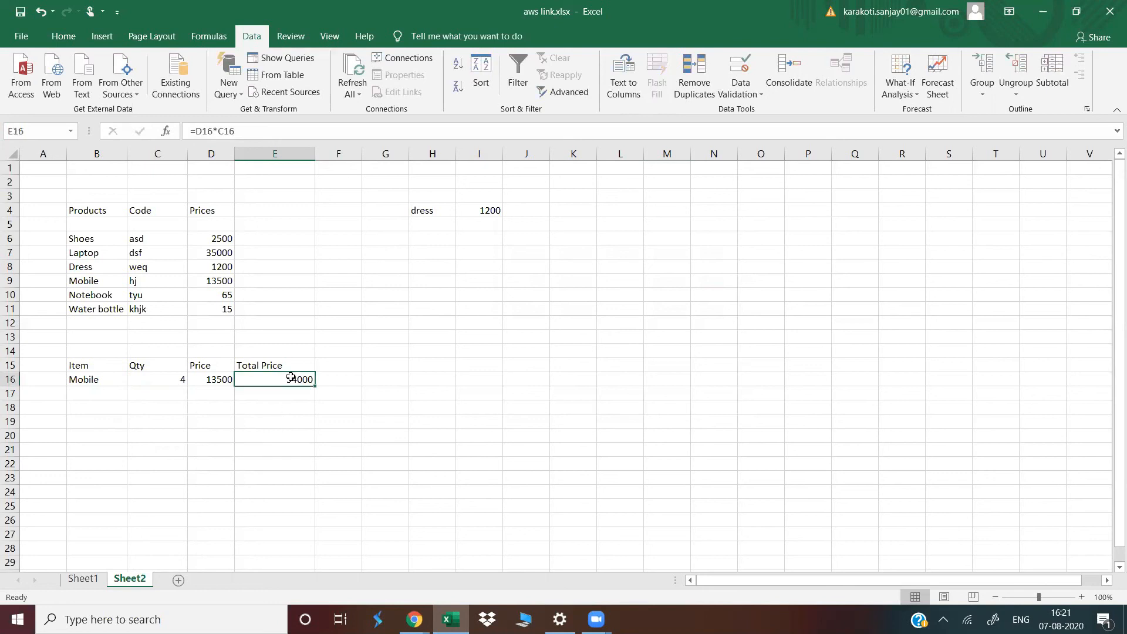